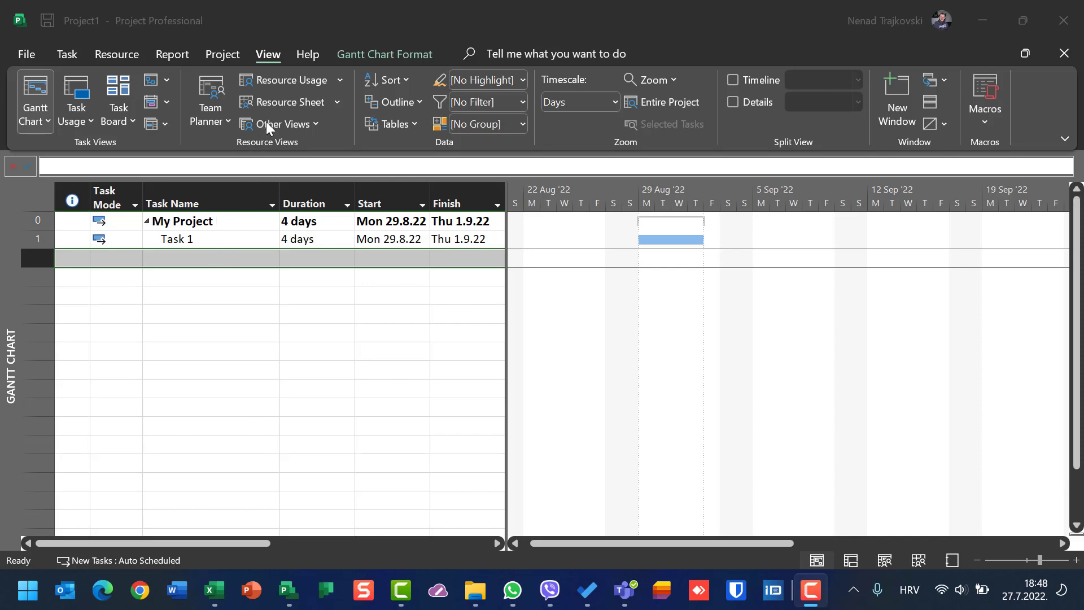
# Check the working-time calendar exceptions of the first resource in the Resource Sheet, then close the calendar dialog.
pyautogui.click(272, 101)
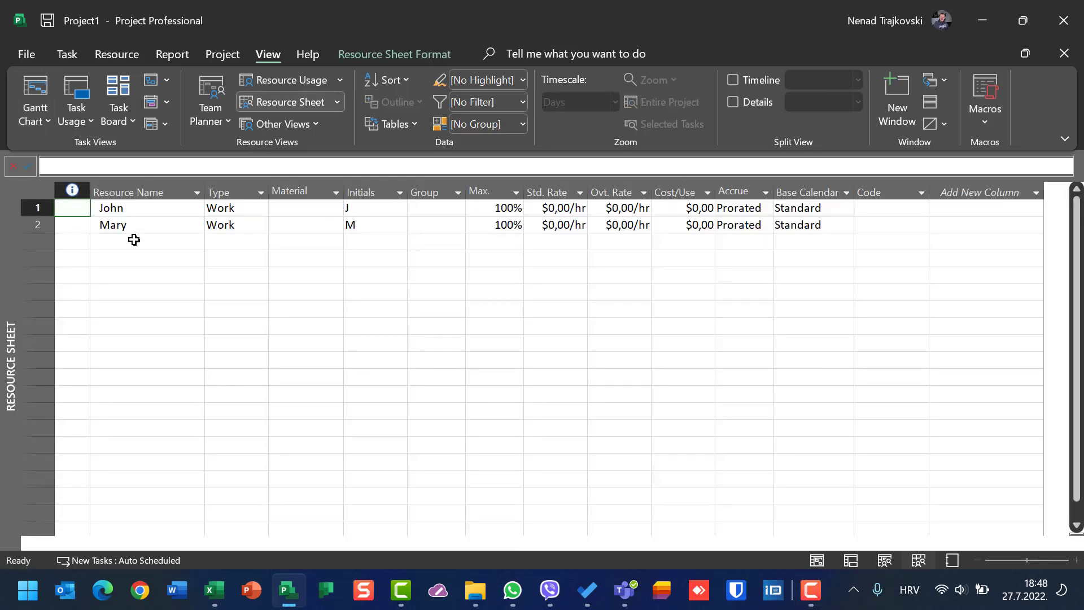
pyautogui.click(37, 209)
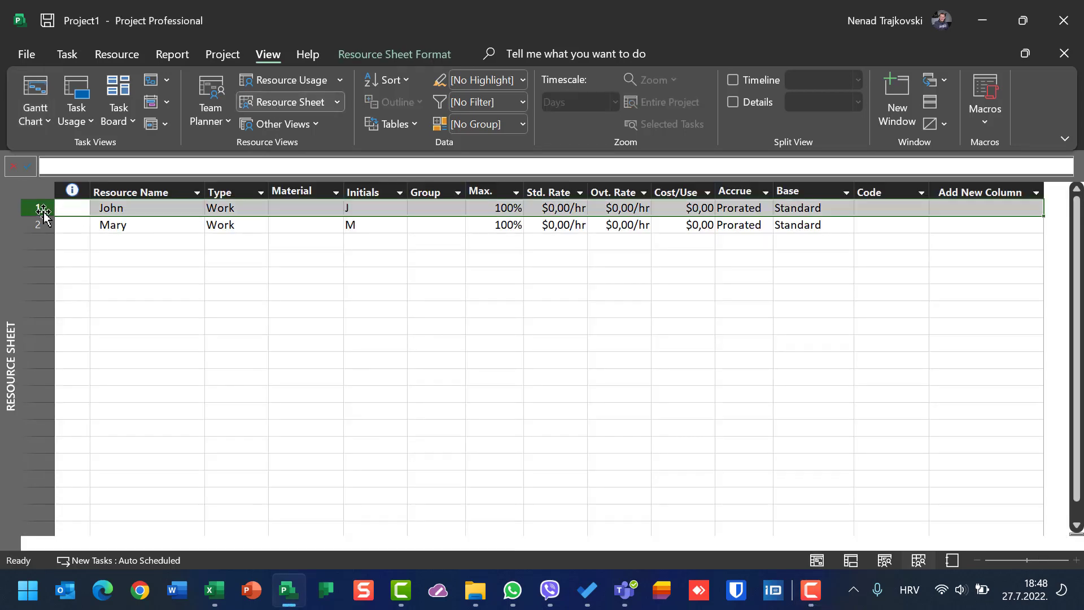
pyautogui.click(210, 60)
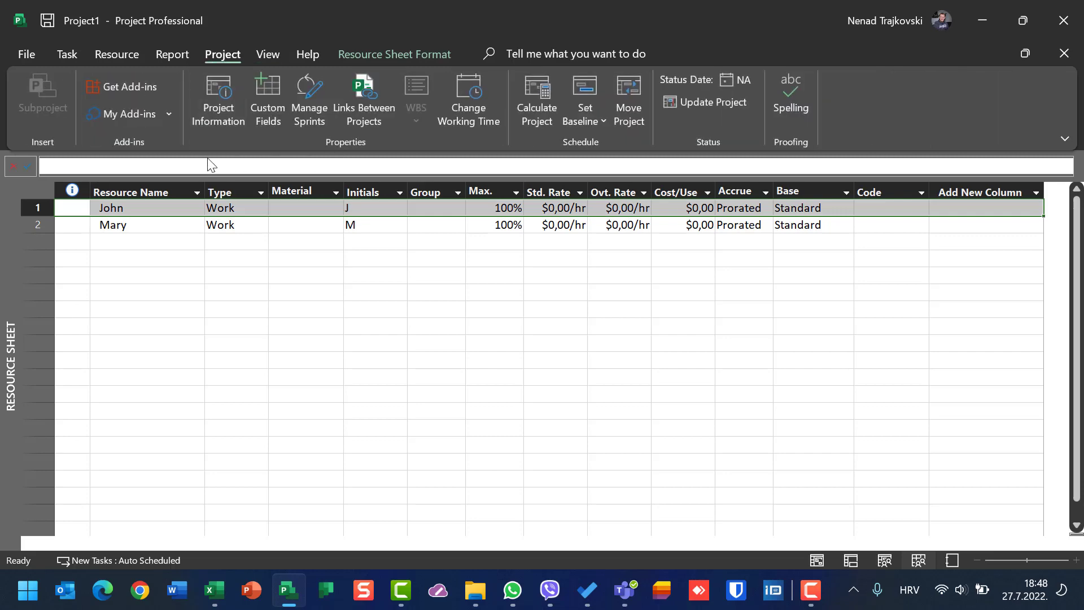
pyautogui.click(470, 116)
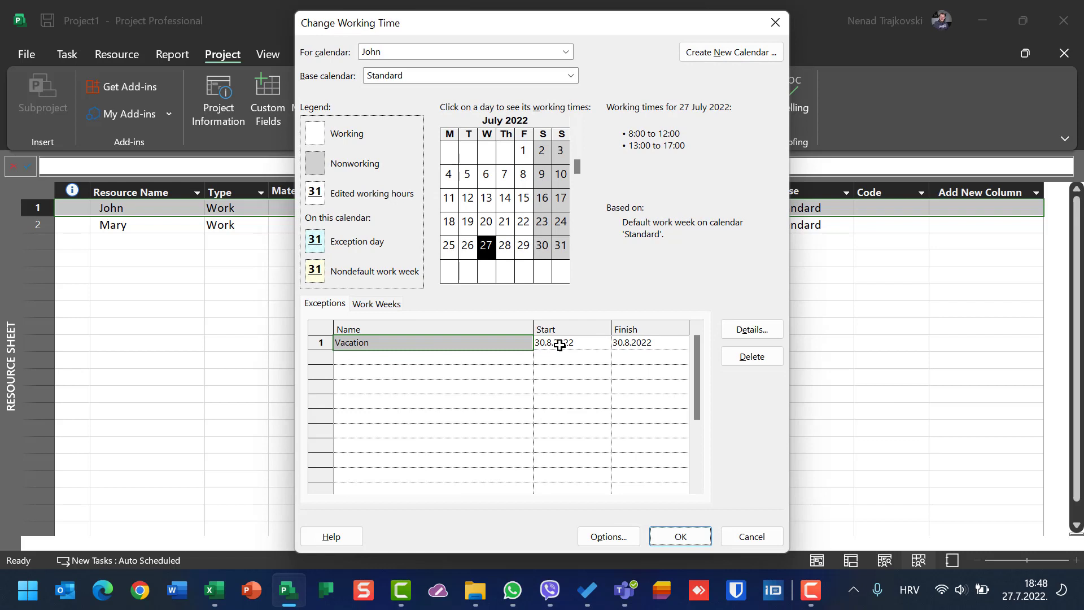
pyautogui.click(683, 536)
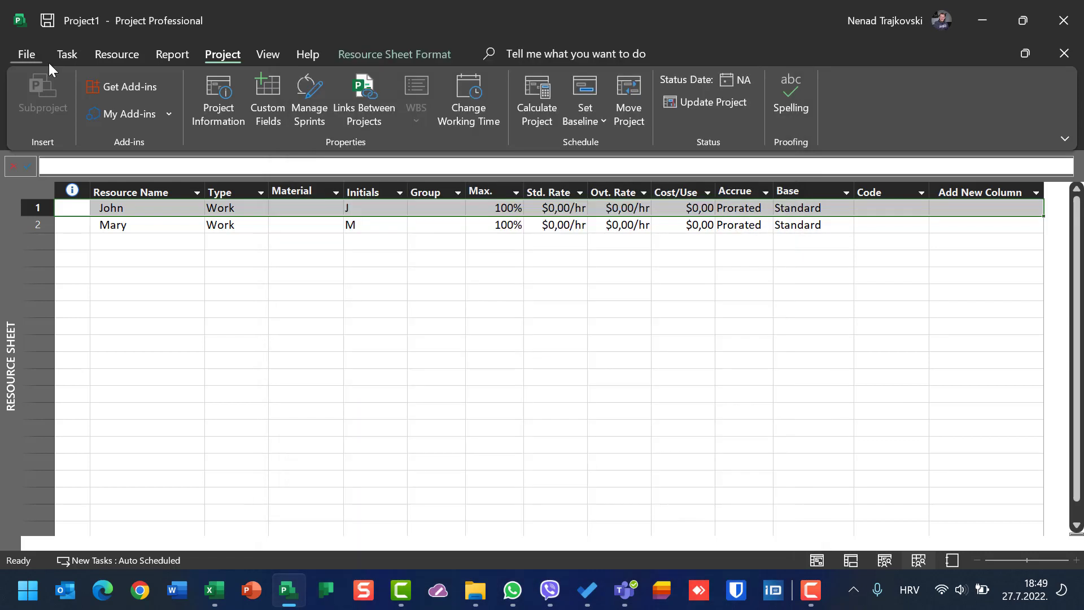
# Show the Task Usage view scrolled to Task 1's assigned dates, with the Task Form displayed in a split view.
pyautogui.click(68, 54)
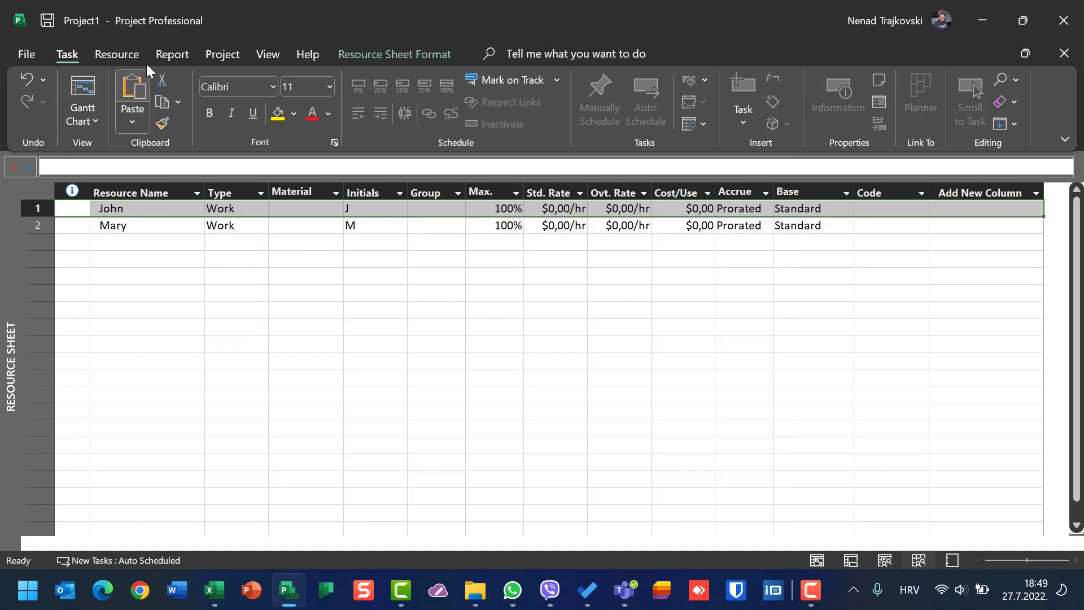
pyautogui.click(258, 51)
pyautogui.click(81, 100)
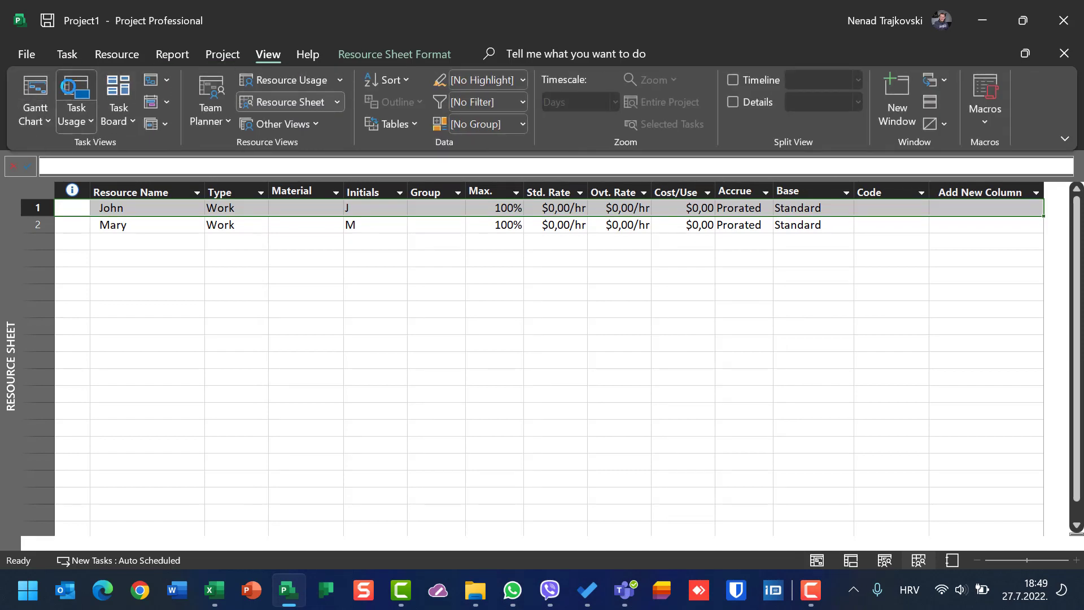
pyautogui.rightClick(192, 234)
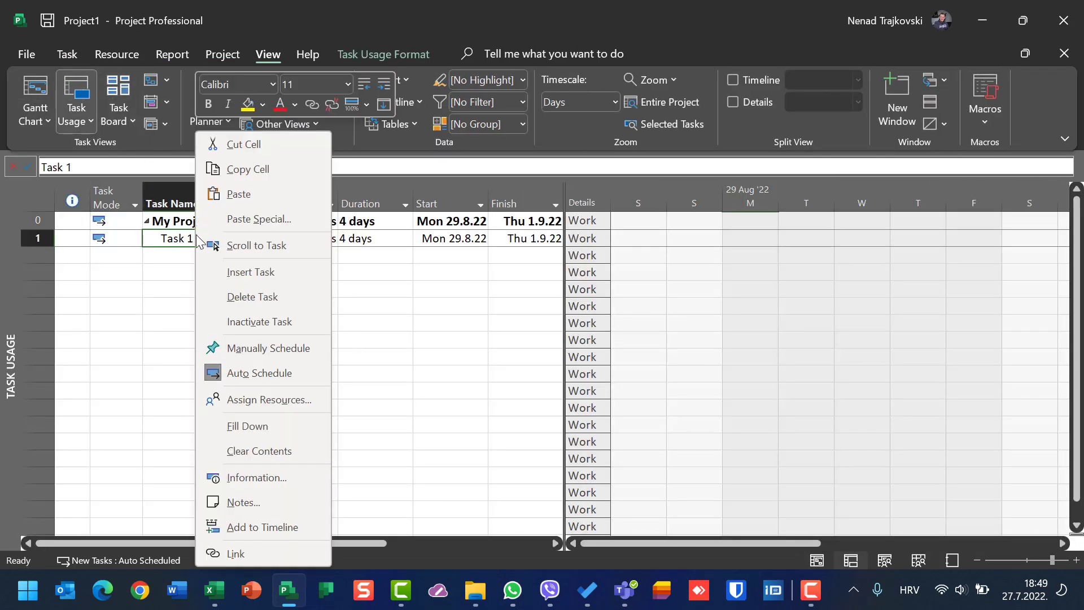
pyautogui.click(244, 248)
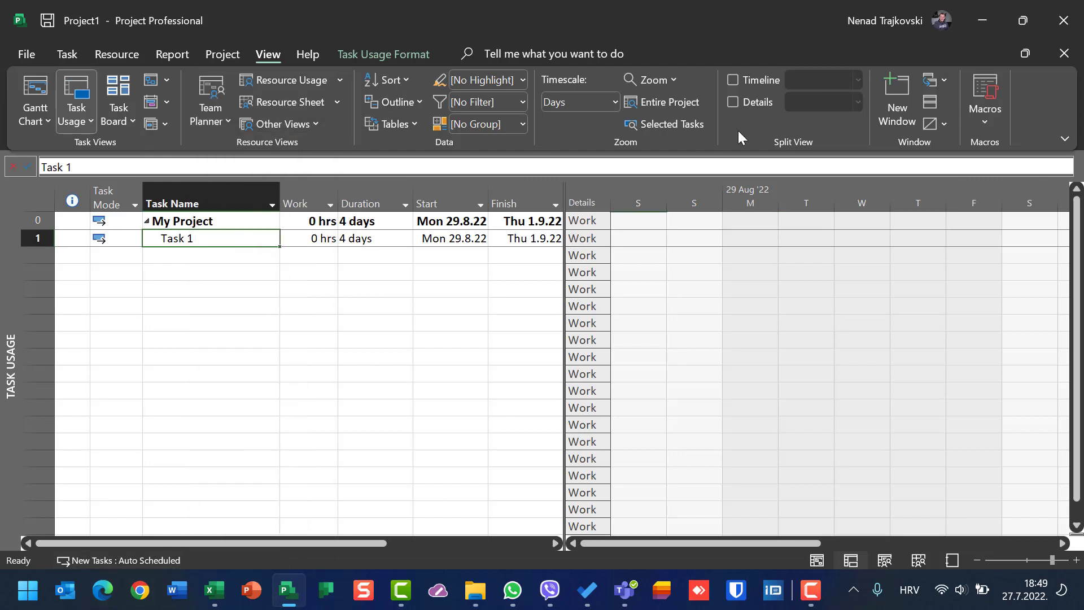
pyautogui.click(738, 103)
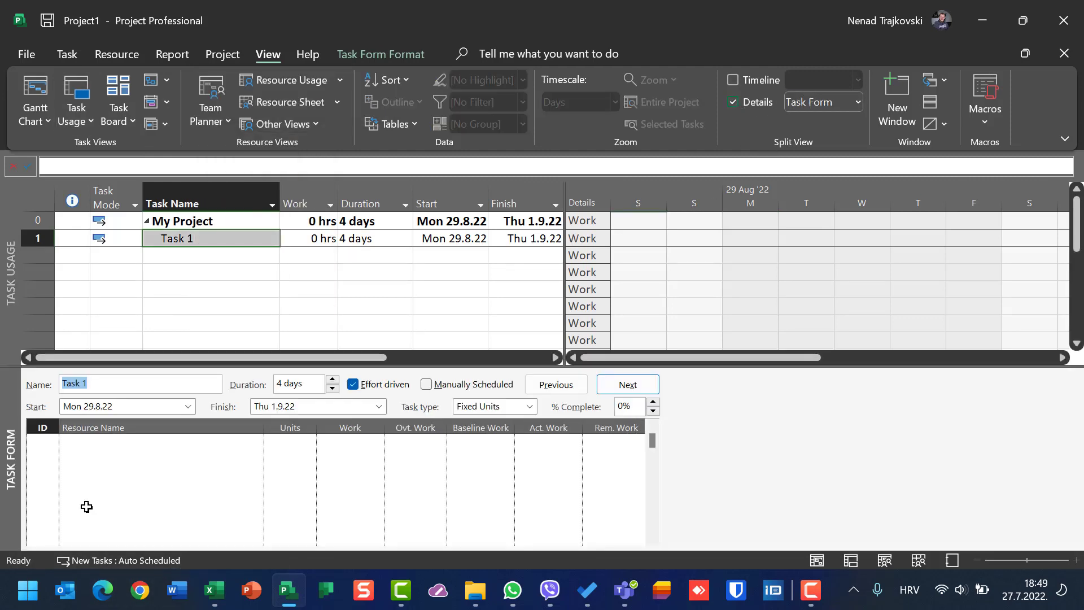
# Turn off effort-driven scheduling for Task 1 and set its task type to Fixed Duration.
pyautogui.click(252, 444)
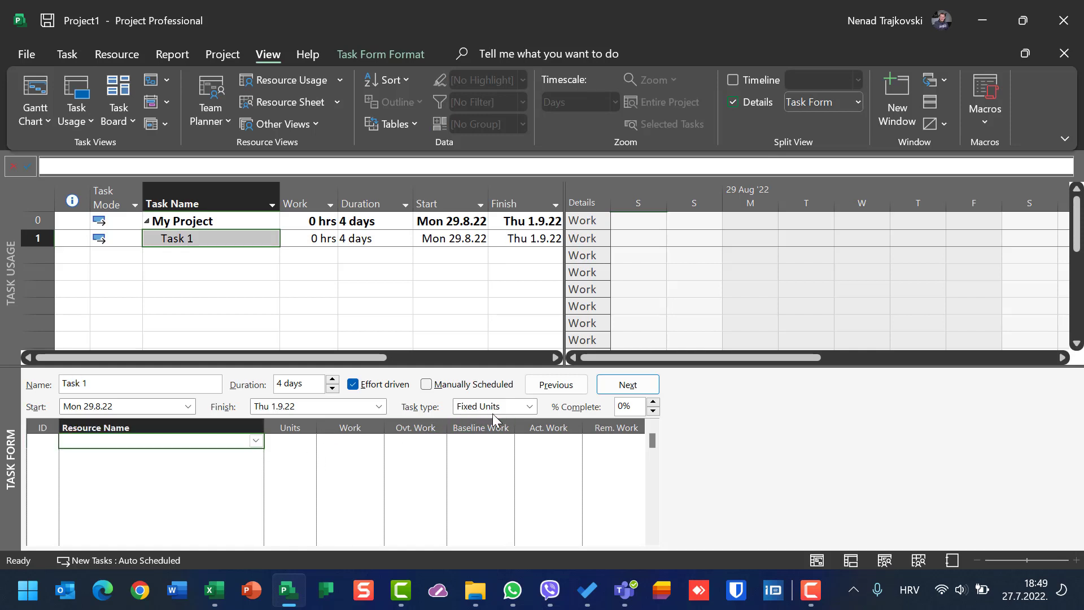
pyautogui.click(353, 384)
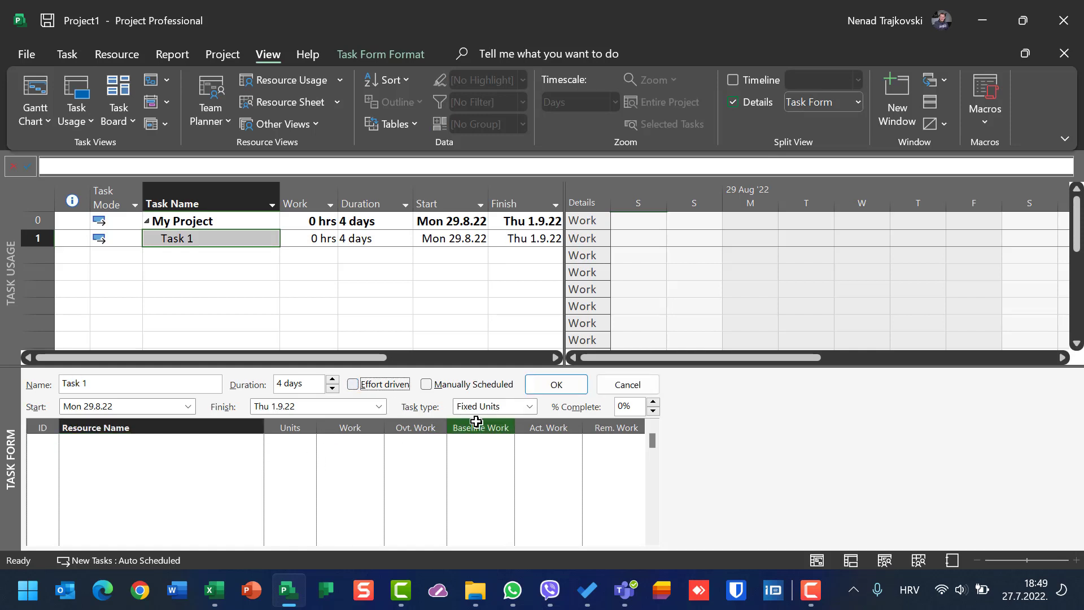
pyautogui.click(486, 407)
pyautogui.click(486, 424)
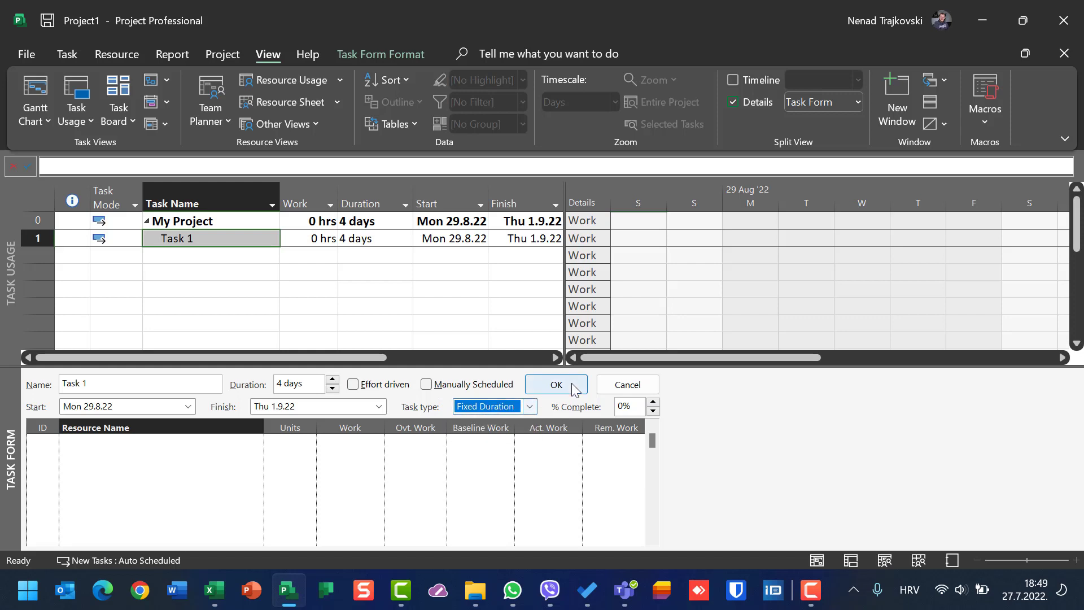
pyautogui.click(562, 385)
# Assign resource 1 and resource 2 to Task 1 together in a single change.
pyautogui.click(257, 441)
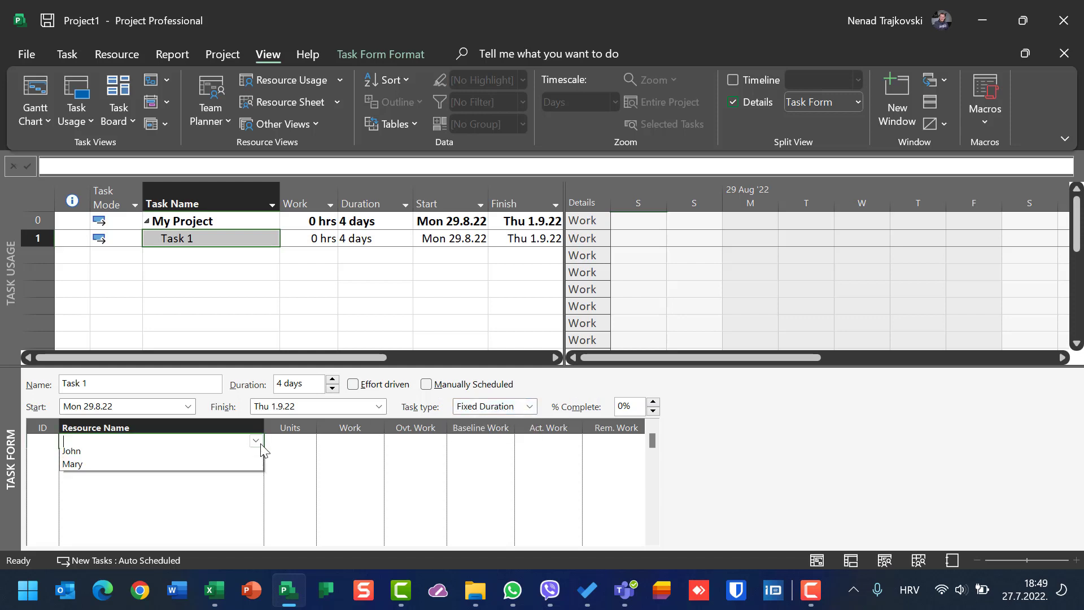
pyautogui.click(246, 460)
pyautogui.click(253, 455)
pyautogui.click(256, 455)
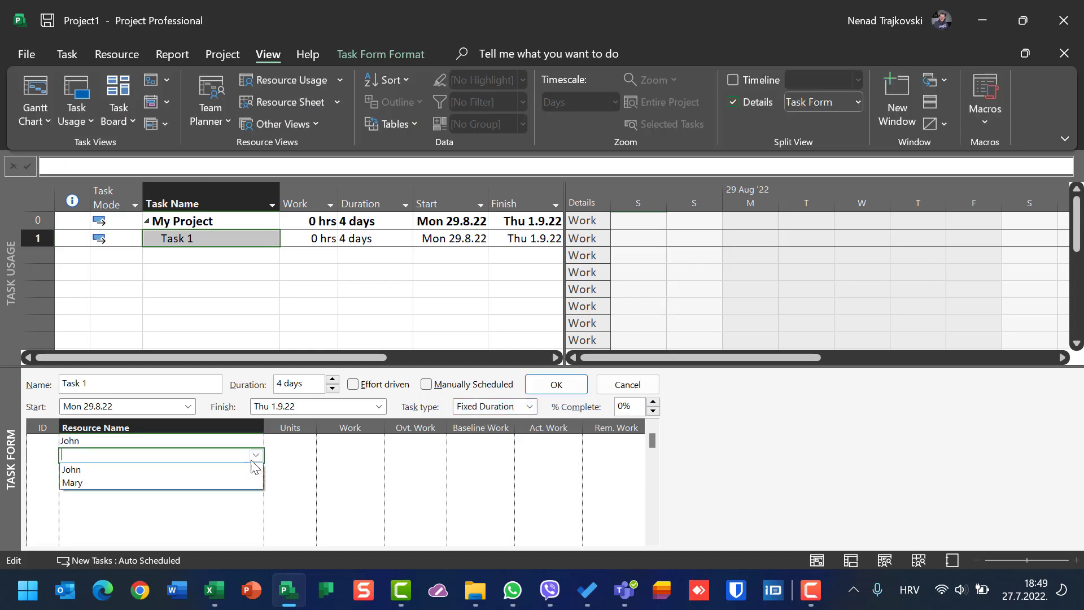
pyautogui.click(235, 481)
pyautogui.click(556, 385)
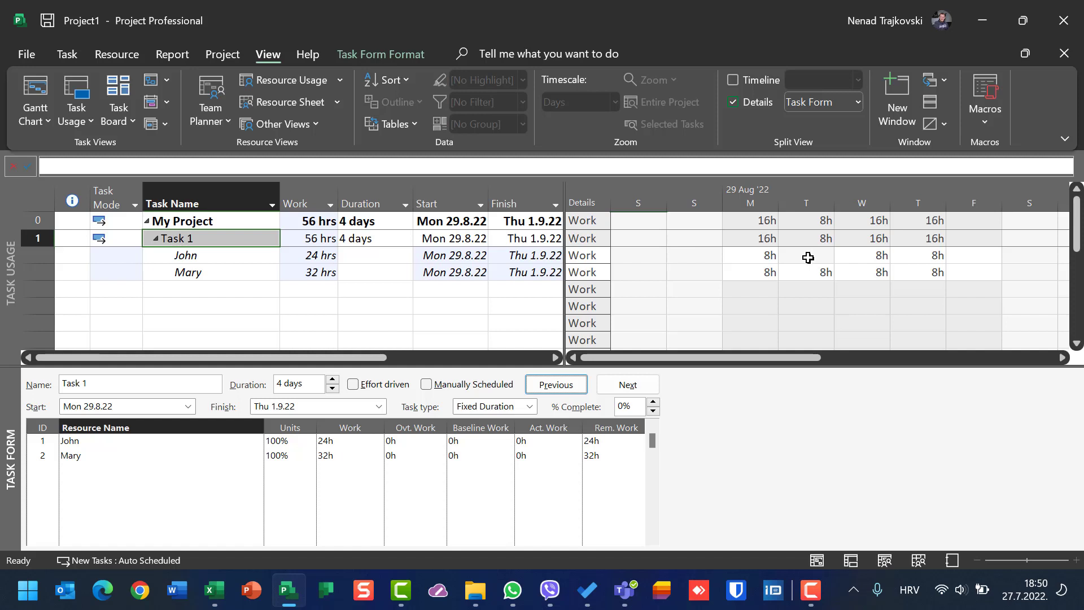
# Remove both resource assignments from Task 1.
pyautogui.click(45, 440)
pyautogui.press('Delete')
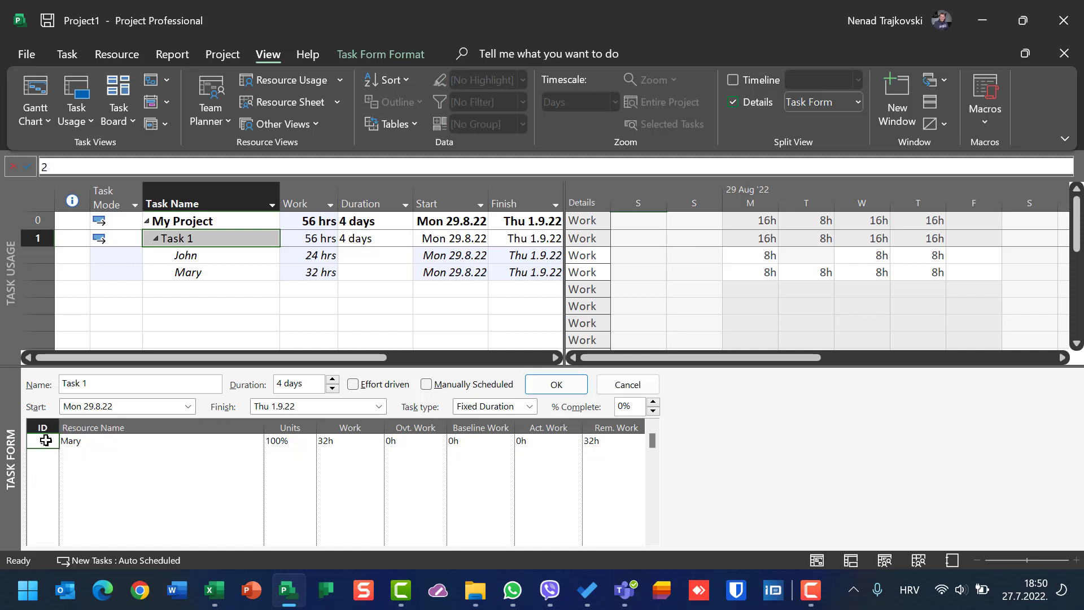
pyautogui.press('Delete')
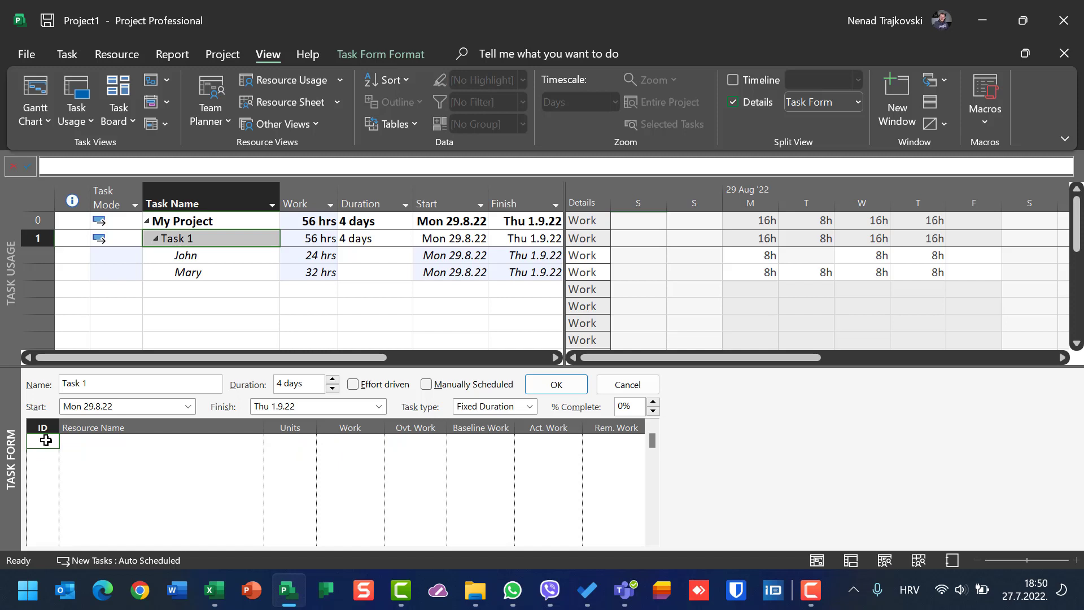
pyautogui.click(550, 384)
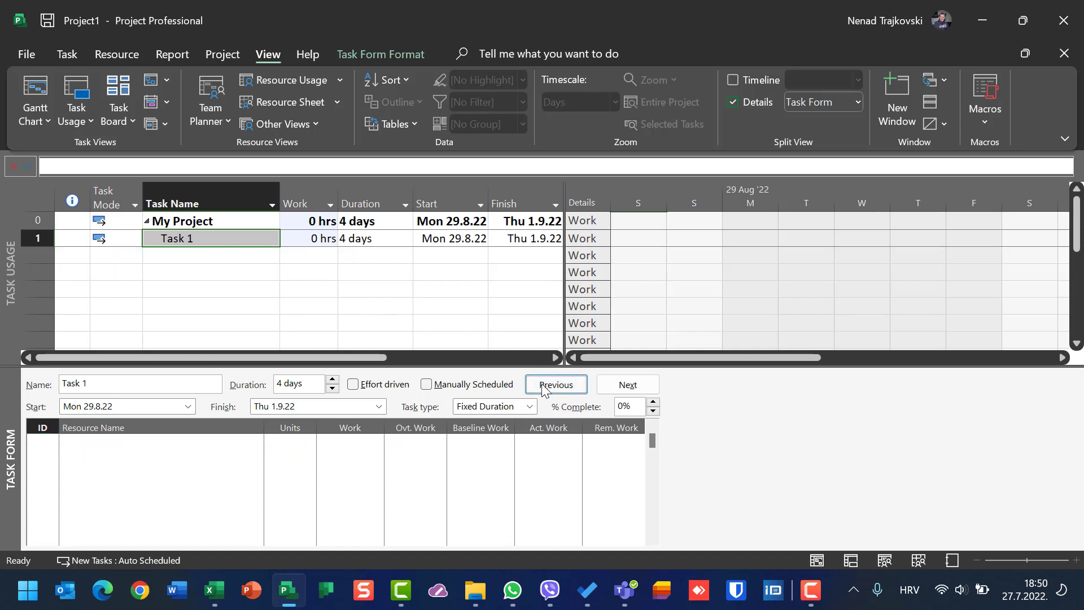
# Assign only resource 2 to Task 1 while effort-driven scheduling is off.
pyautogui.click(257, 442)
pyautogui.click(256, 441)
pyautogui.click(254, 468)
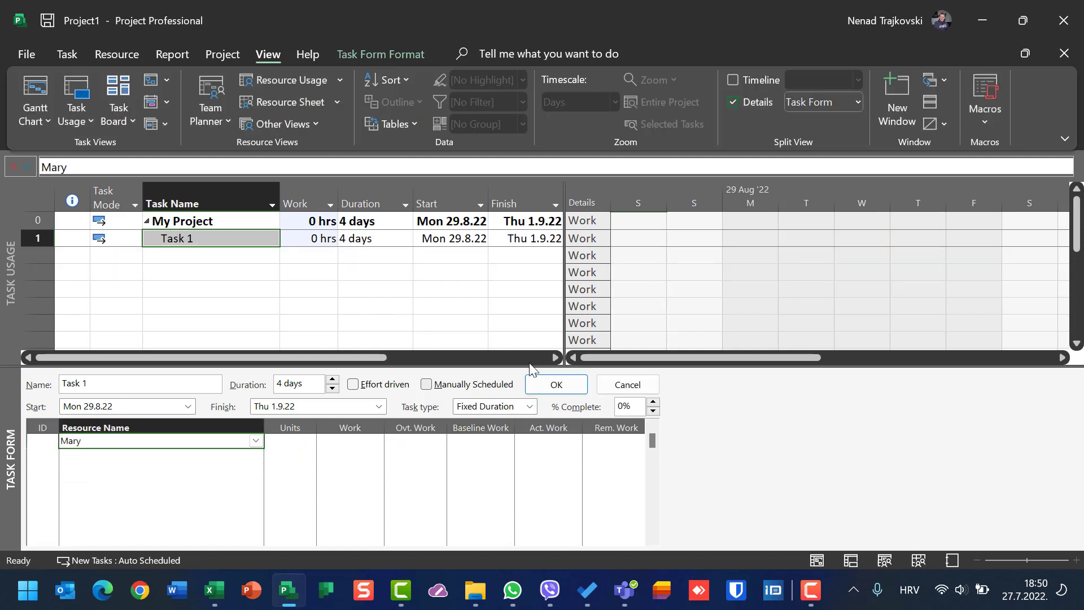
pyautogui.click(557, 384)
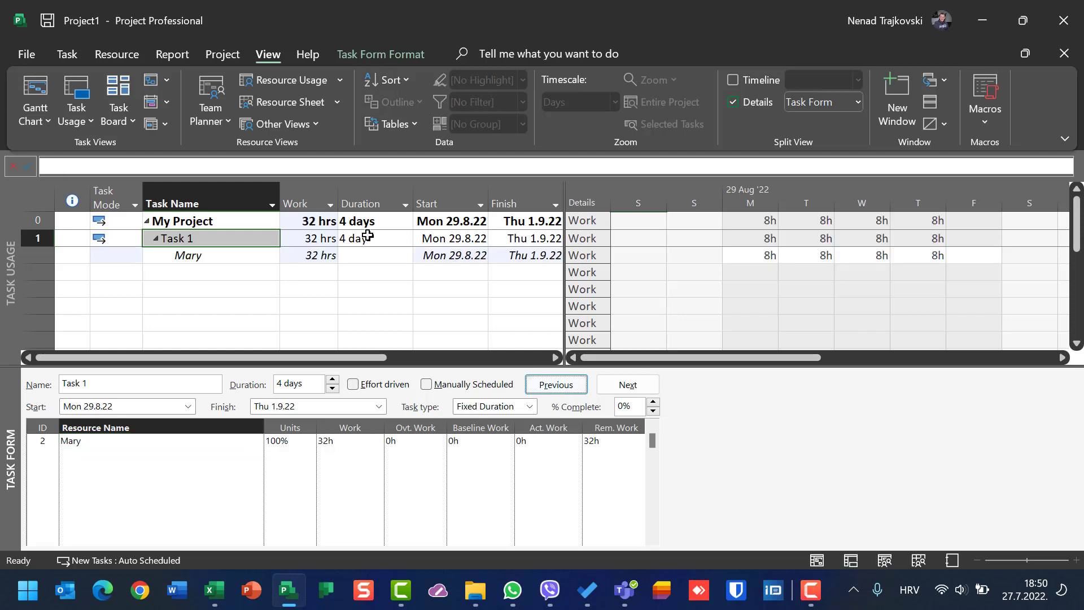
# Add resource 1 as a second assignment on Task 1, in a separate change.
pyautogui.click(243, 455)
pyautogui.click(255, 456)
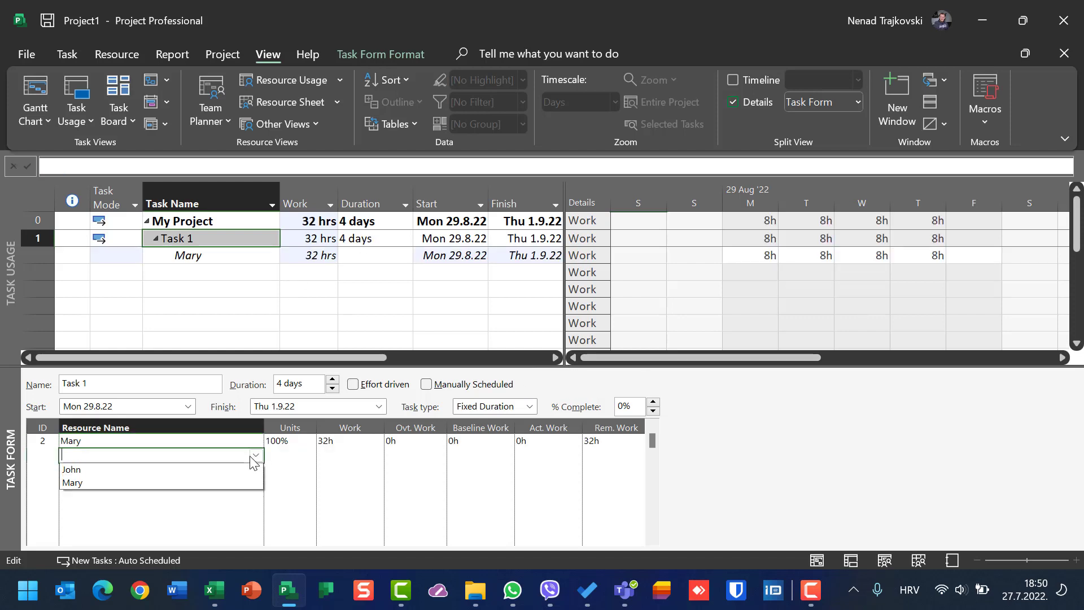
pyautogui.click(232, 469)
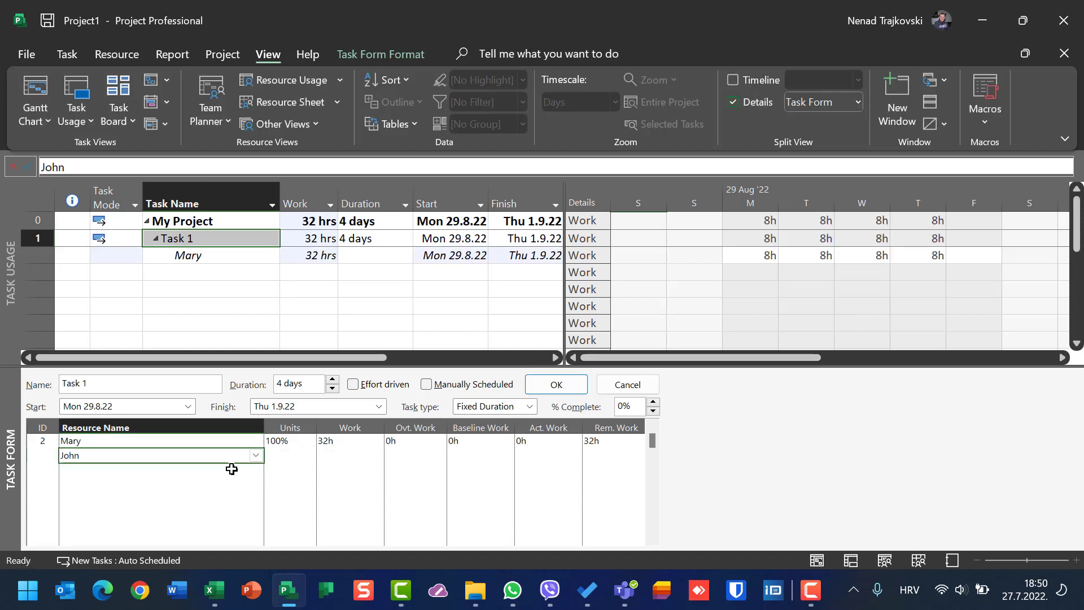
pyautogui.click(553, 385)
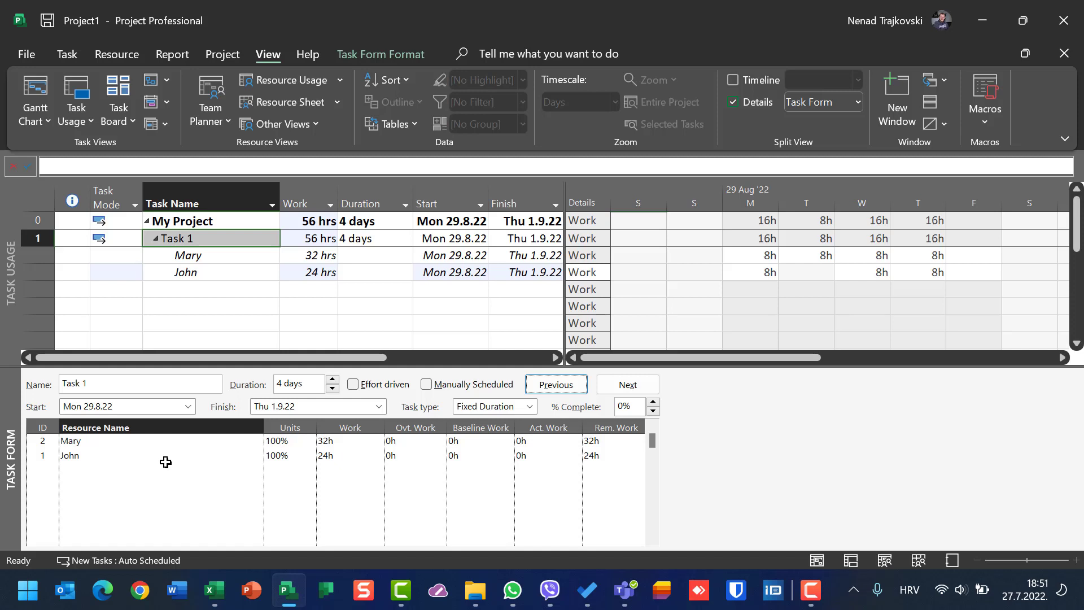
# Undo the last two resource assignments on Task 1 and turn on effort-driven scheduling for the task.
pyautogui.hotkey('ctrl', 'z')
pyautogui.hotkey('ctrl', 'z')
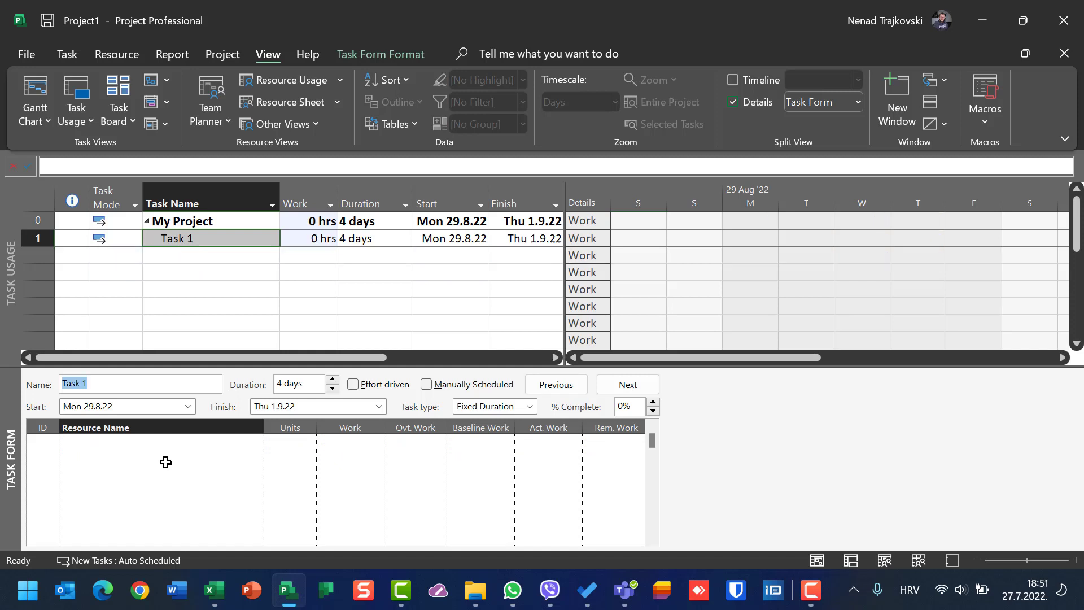
pyautogui.click(355, 385)
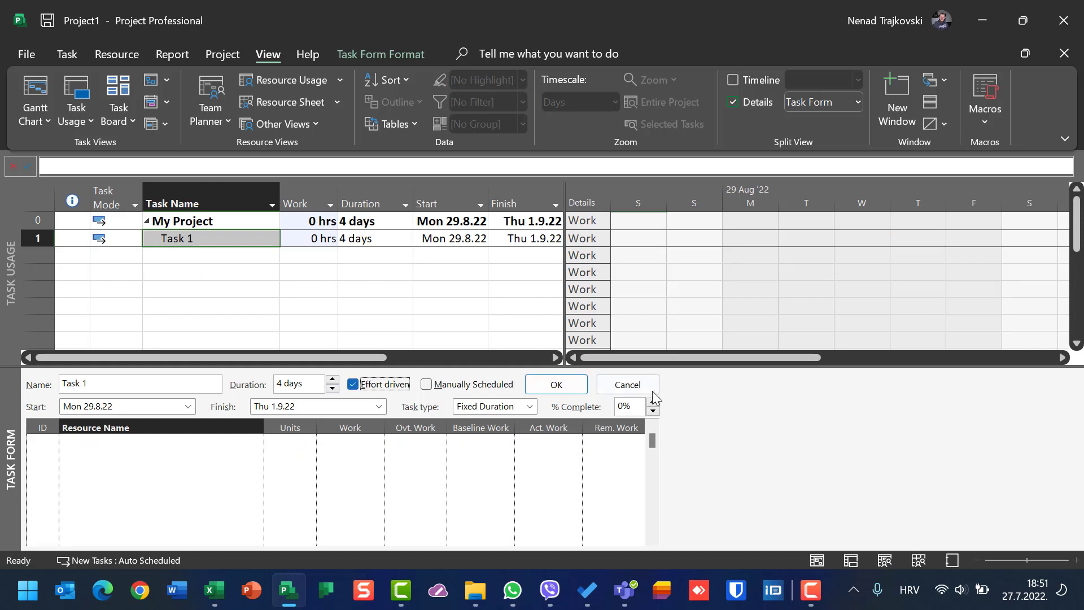
# Assign resource 2 to the effort-driven Task 1 and apply the change.
pyautogui.click(256, 441)
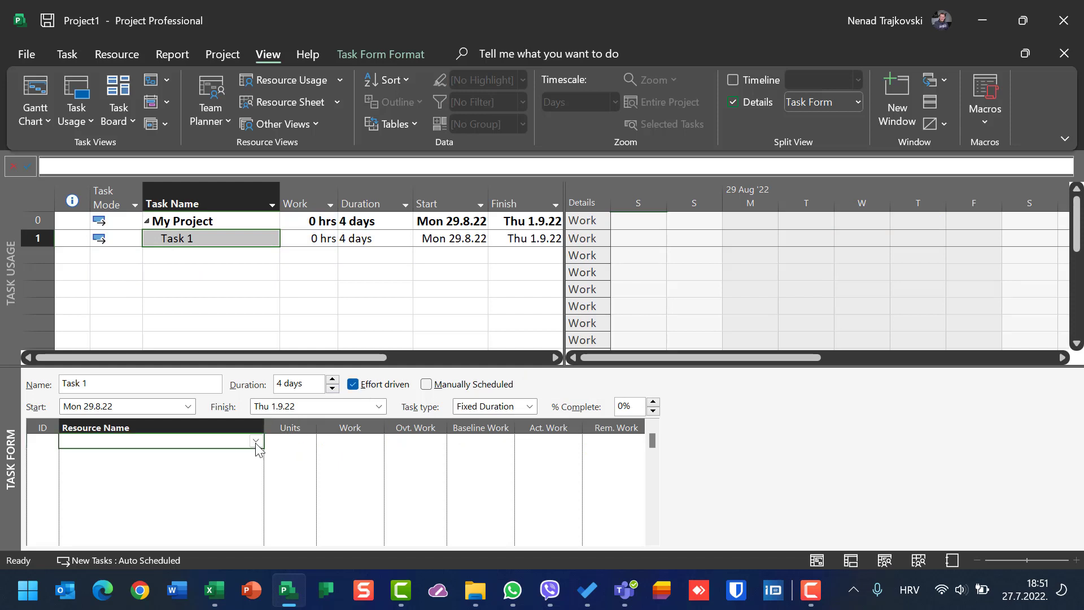
pyautogui.click(256, 441)
pyautogui.click(242, 467)
pyautogui.click(556, 385)
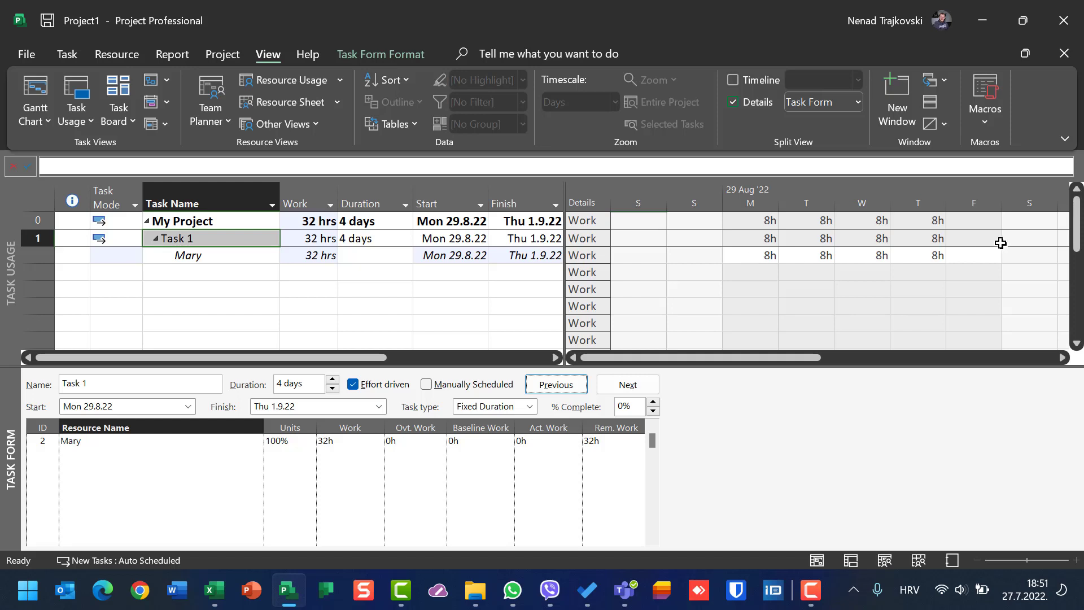
# Add resource 1 to Task 1 as a second, separately applied assignment.
pyautogui.click(250, 456)
pyautogui.click(256, 455)
pyautogui.click(234, 479)
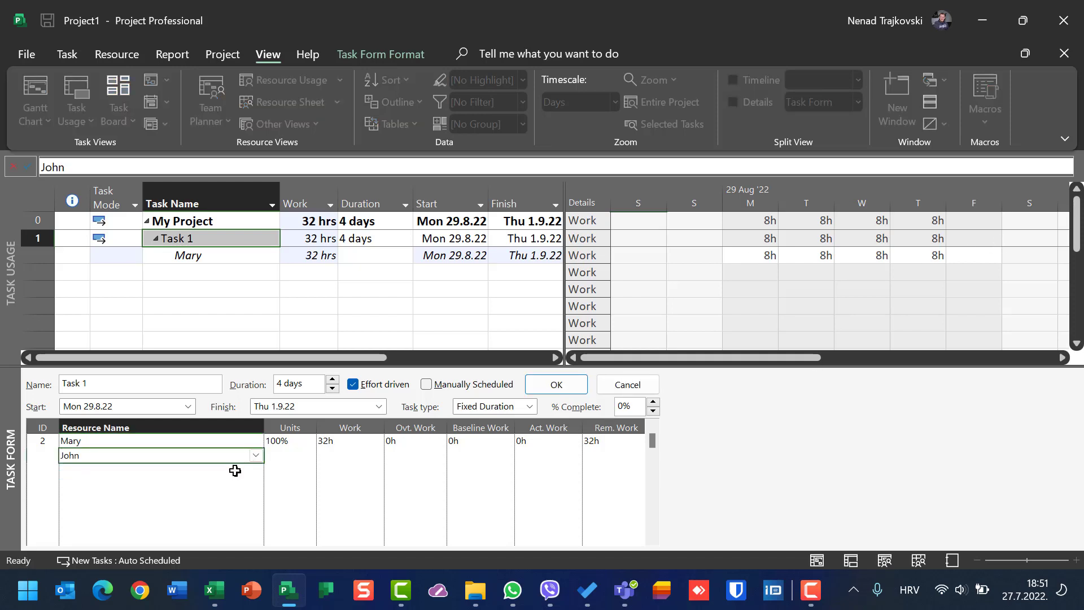
pyautogui.click(557, 387)
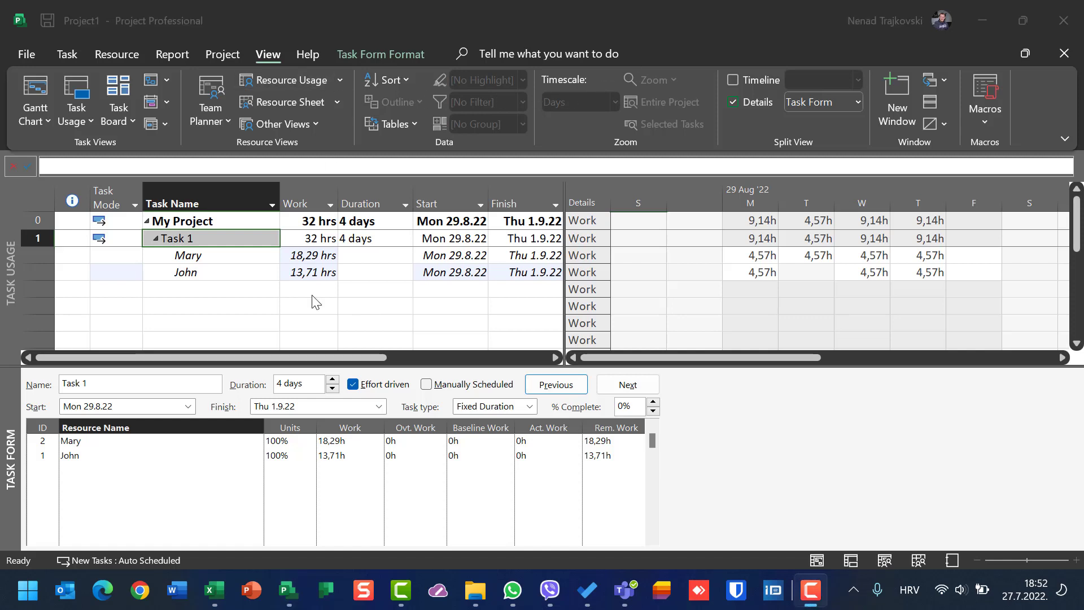
# Remove resource 1's assignment from Task 1, keeping only resource 2 assigned.
pyautogui.click(46, 458)
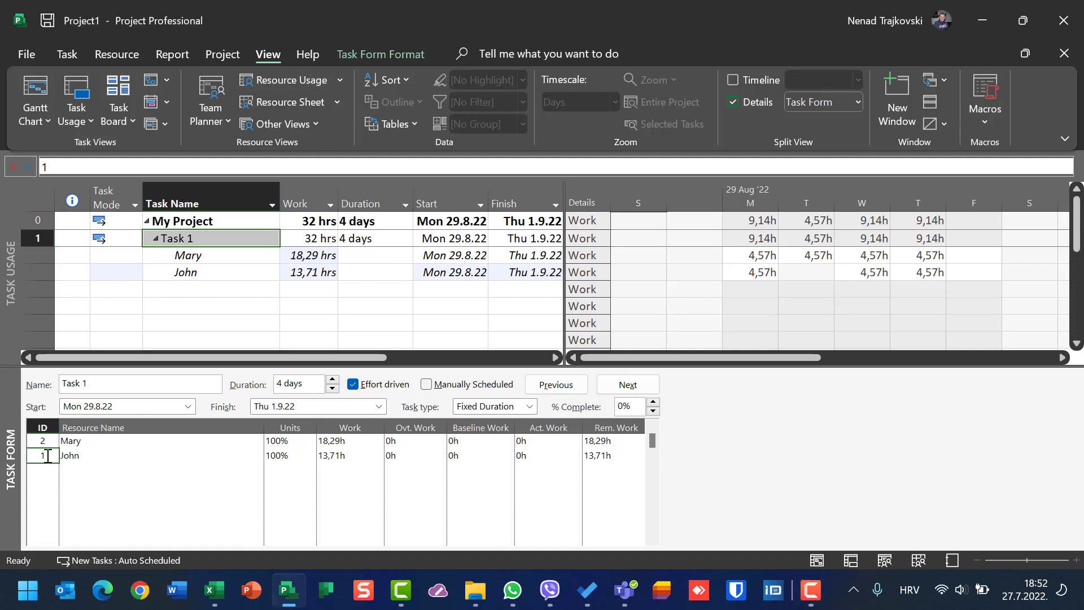
pyautogui.press('Delete')
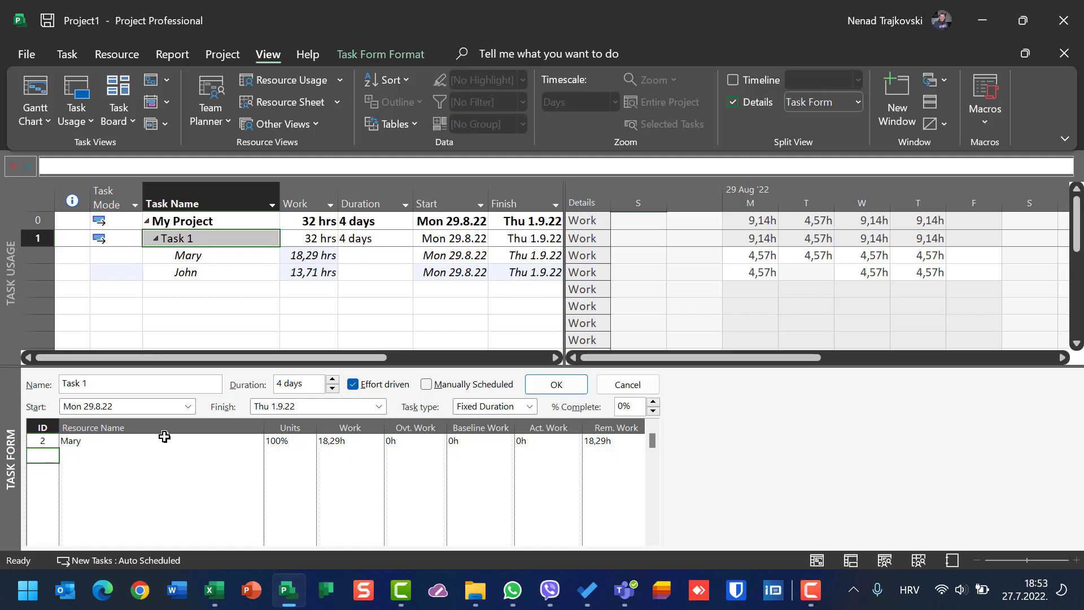
pyautogui.click(572, 386)
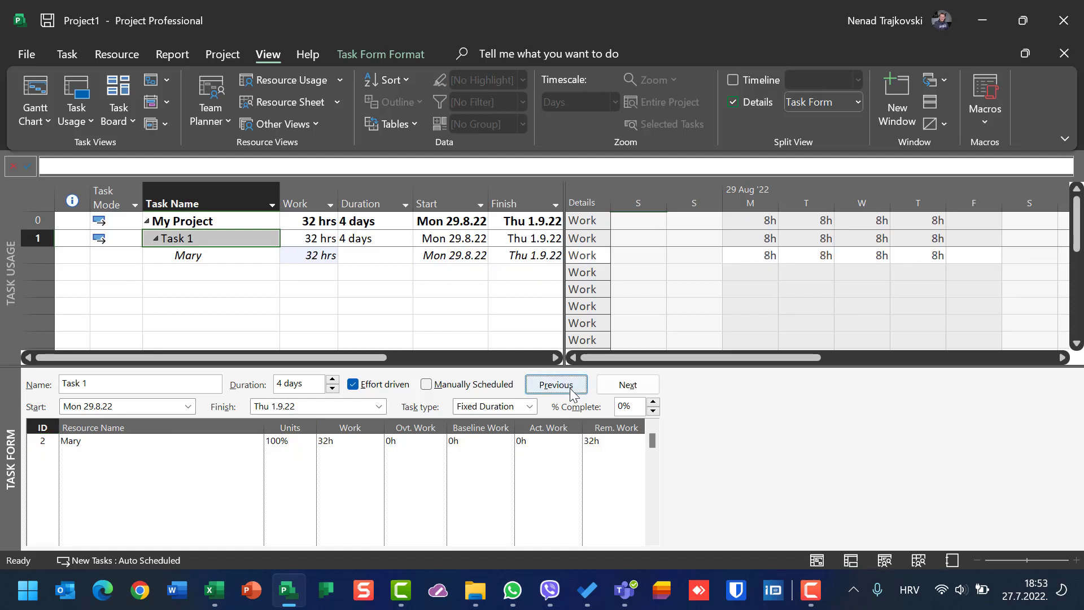
# Assign resource 1 to the effort-driven Task 1 in addition to resource 2 and apply the change.
pyautogui.click(254, 456)
pyautogui.click(256, 455)
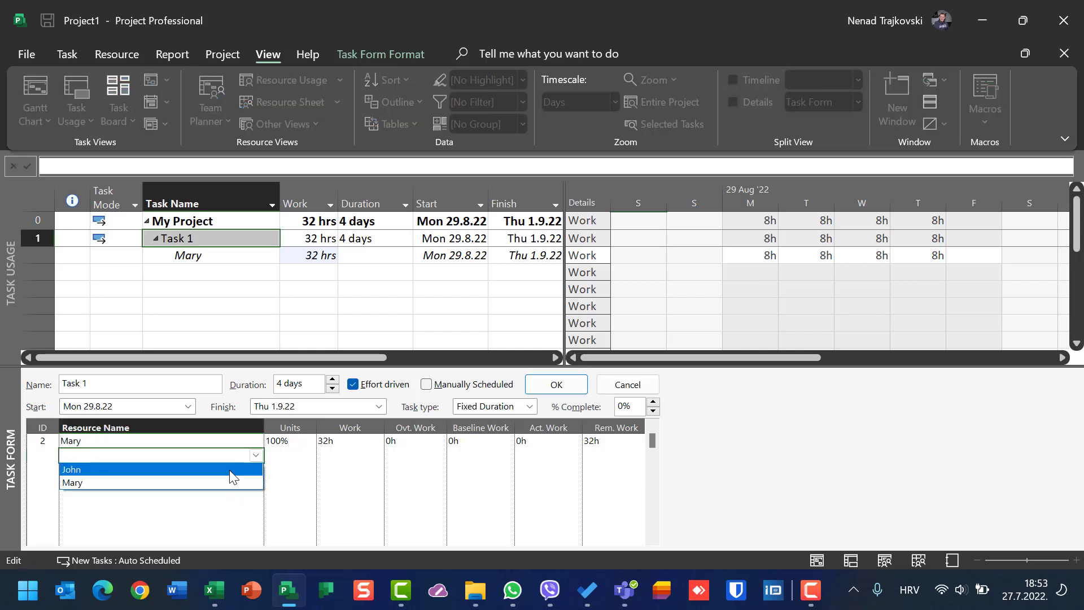
pyautogui.click(226, 469)
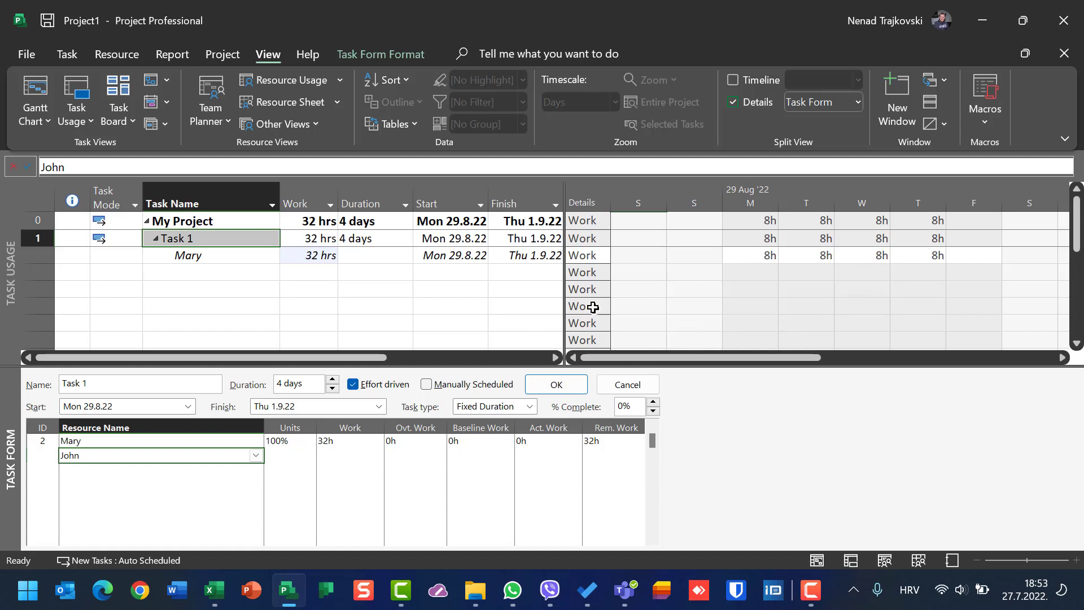
pyautogui.click(556, 384)
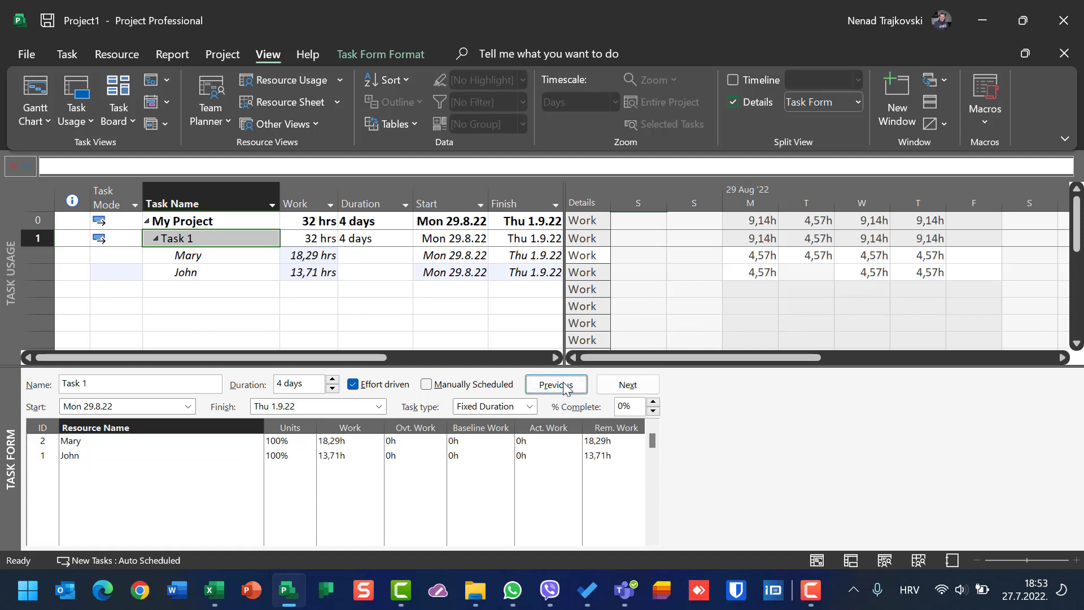
# Examine how Task 1's daily work hours are distributed between the two resources from Monday to Wednesday.
pyautogui.click(765, 256)
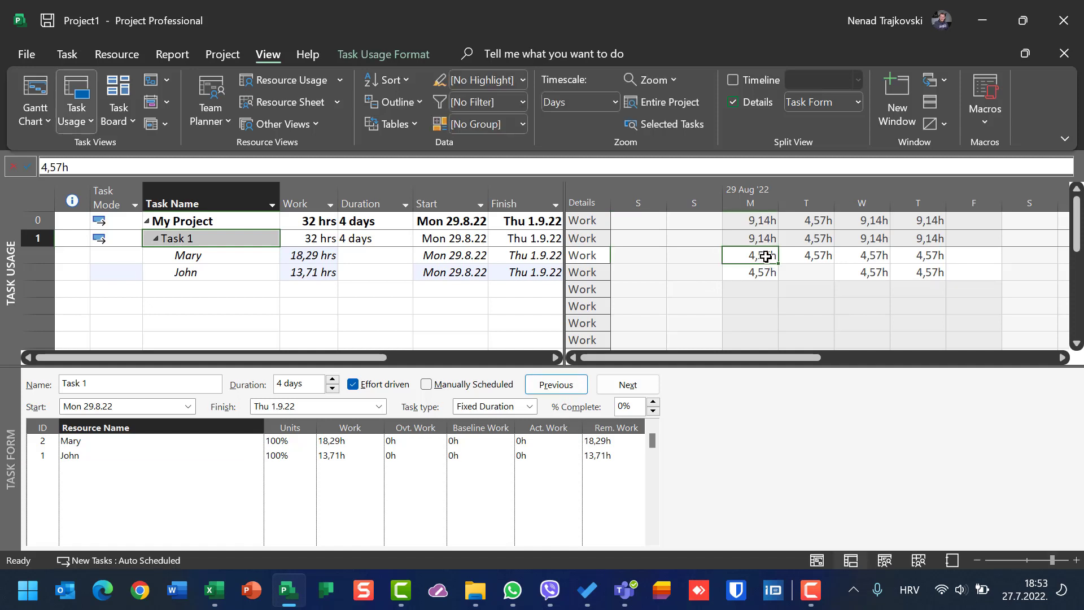
pyautogui.click(764, 271)
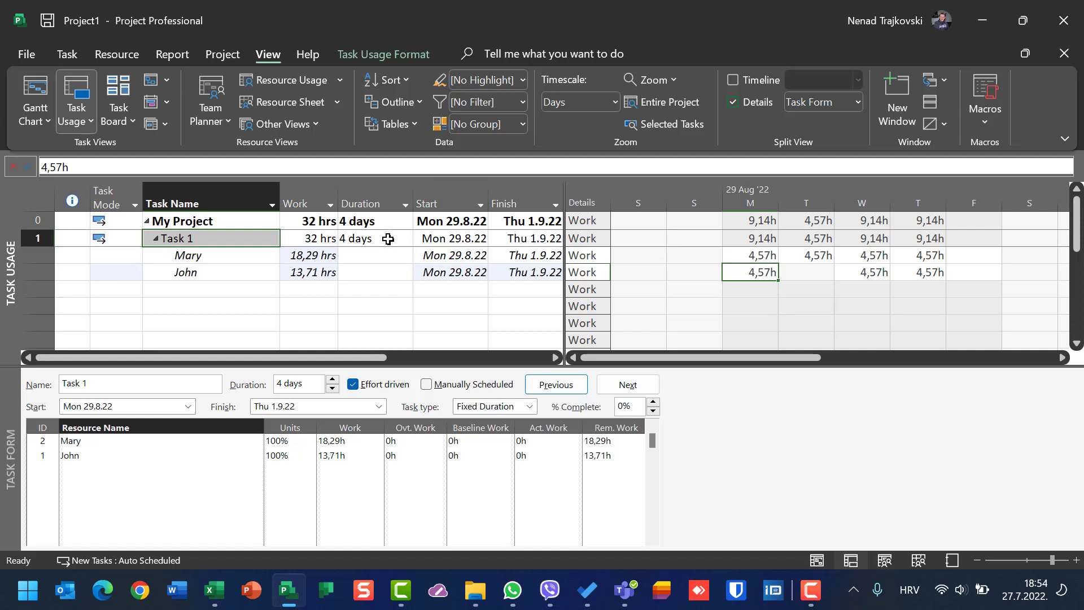
pyautogui.click(749, 256)
pyautogui.click(738, 276)
pyautogui.click(799, 259)
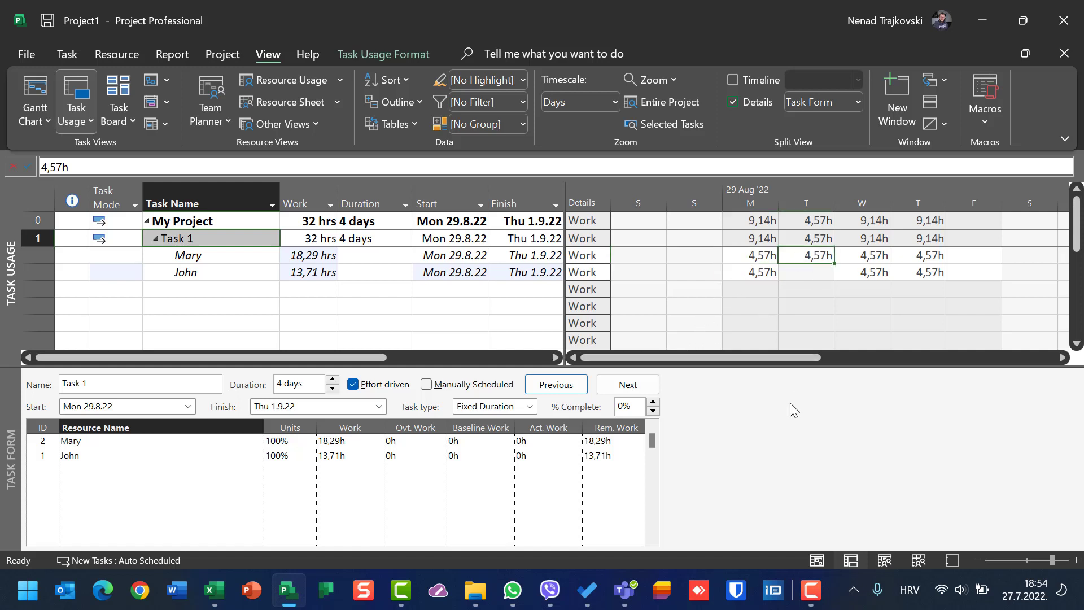
pyautogui.click(851, 259)
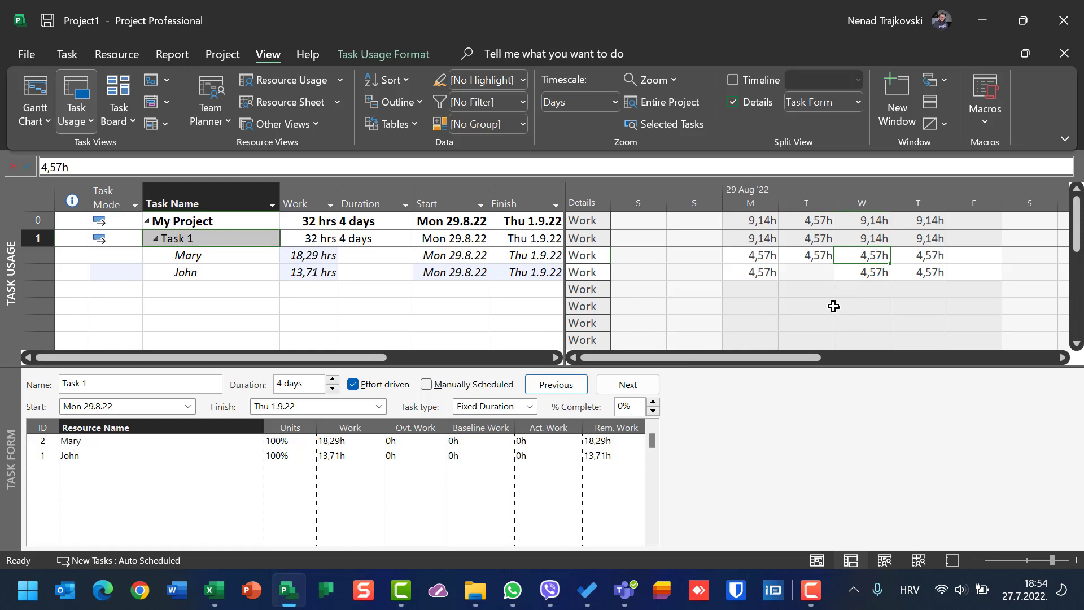
pyautogui.click(853, 275)
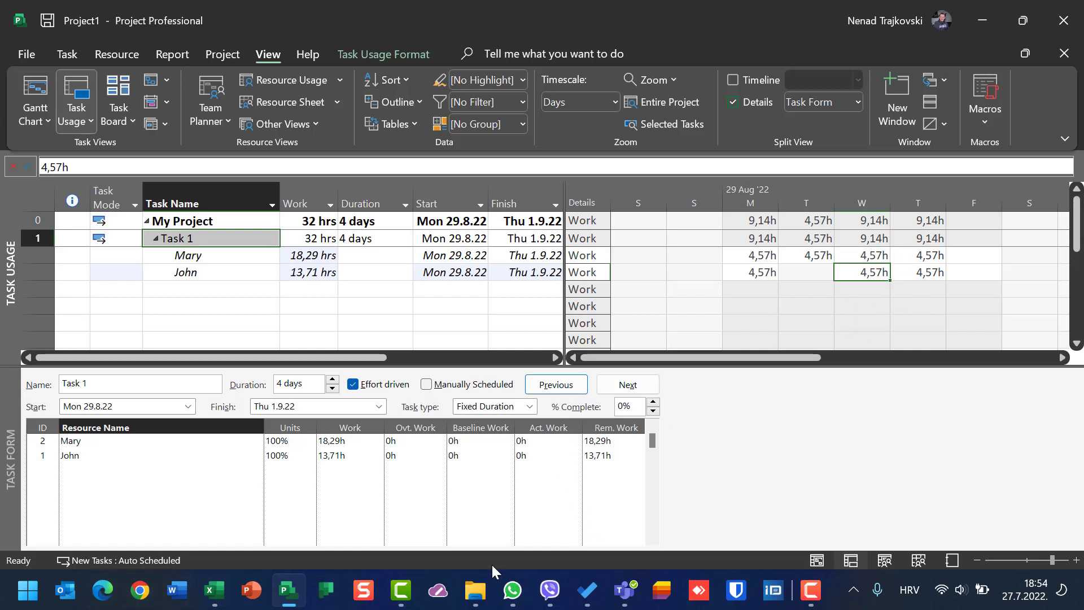
# Open Calculator and divide the task's 32 work hours by 7.
pyautogui.click(29, 598)
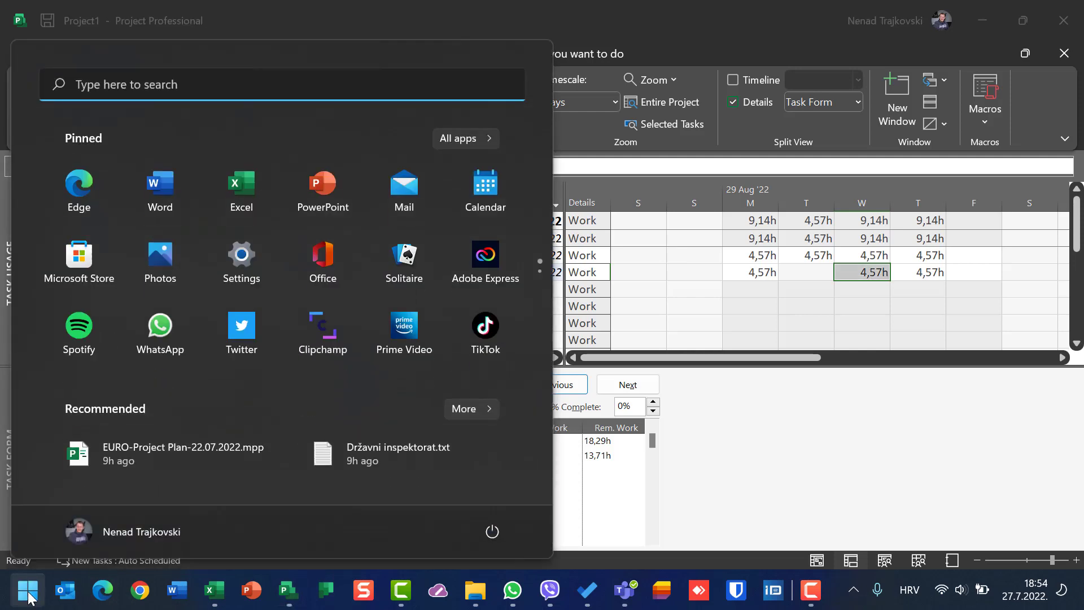
pyautogui.write('calc')
pyautogui.press('Return')
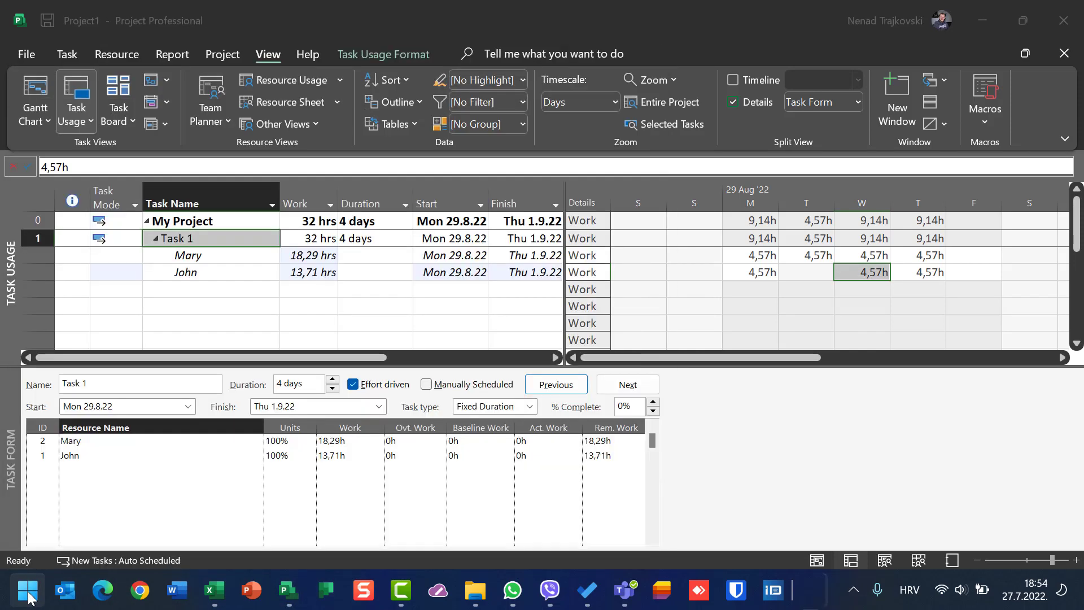
pyautogui.write('32')
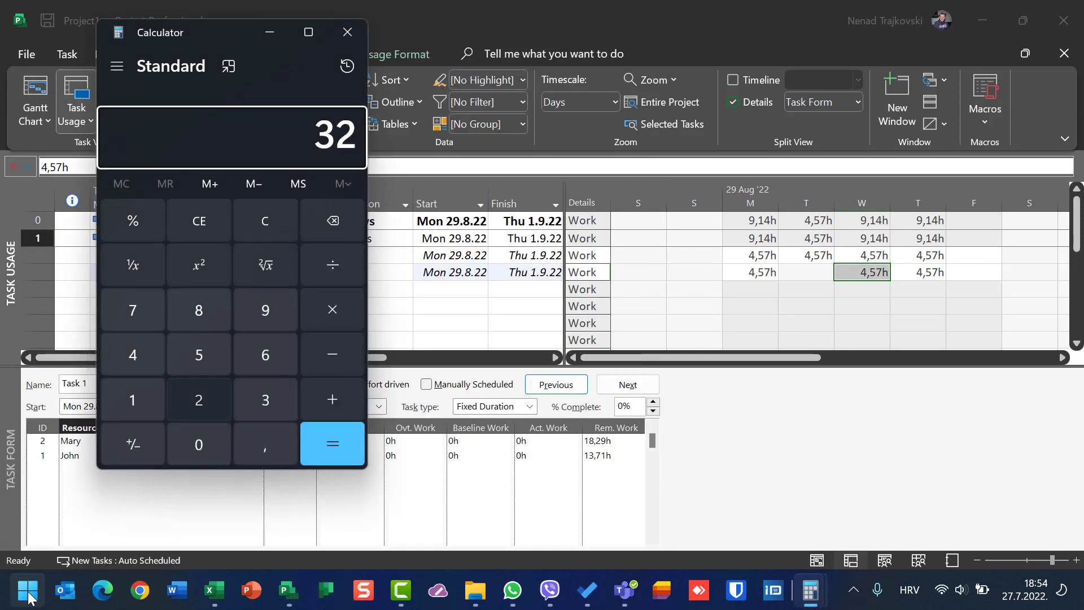
pyautogui.press('/')
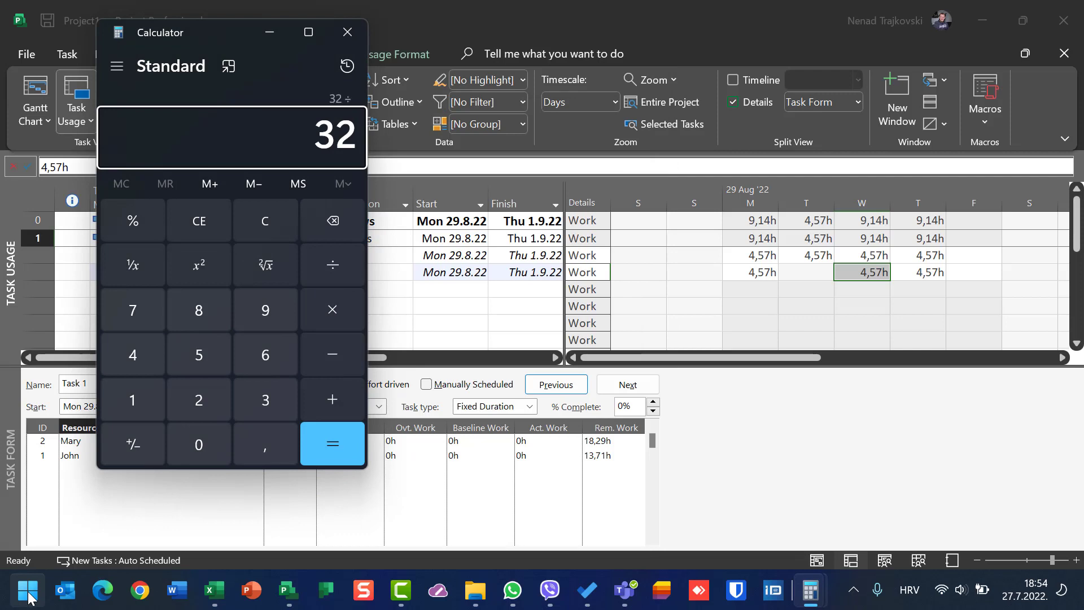
pyautogui.write('7')
pyautogui.press('Return')
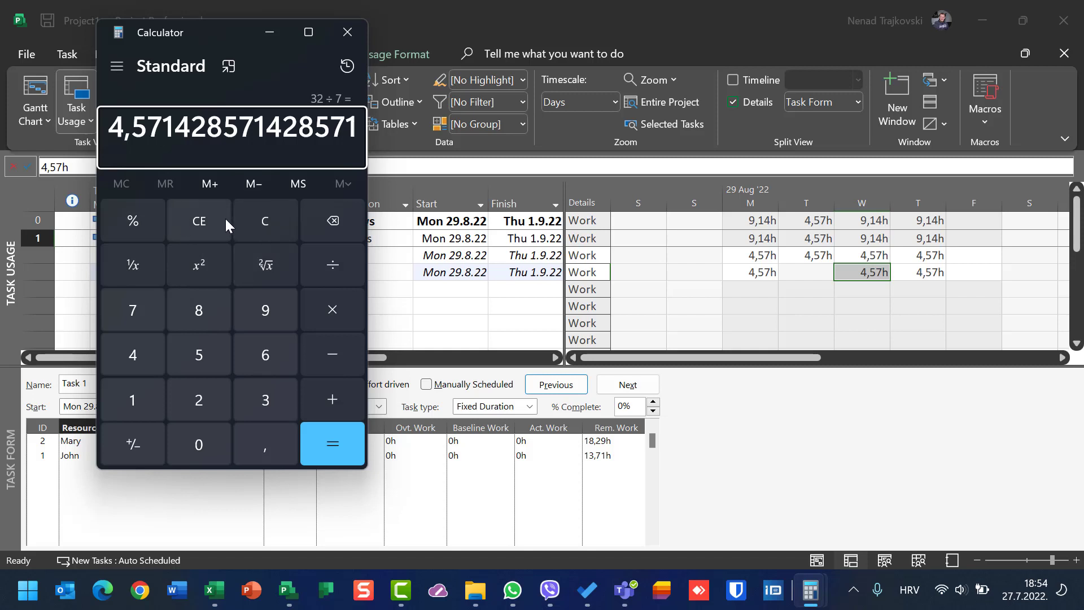
# Clear the calculation, multiply 4,57 by 7 as a cross-check, and return to the project.
pyautogui.click(243, 216)
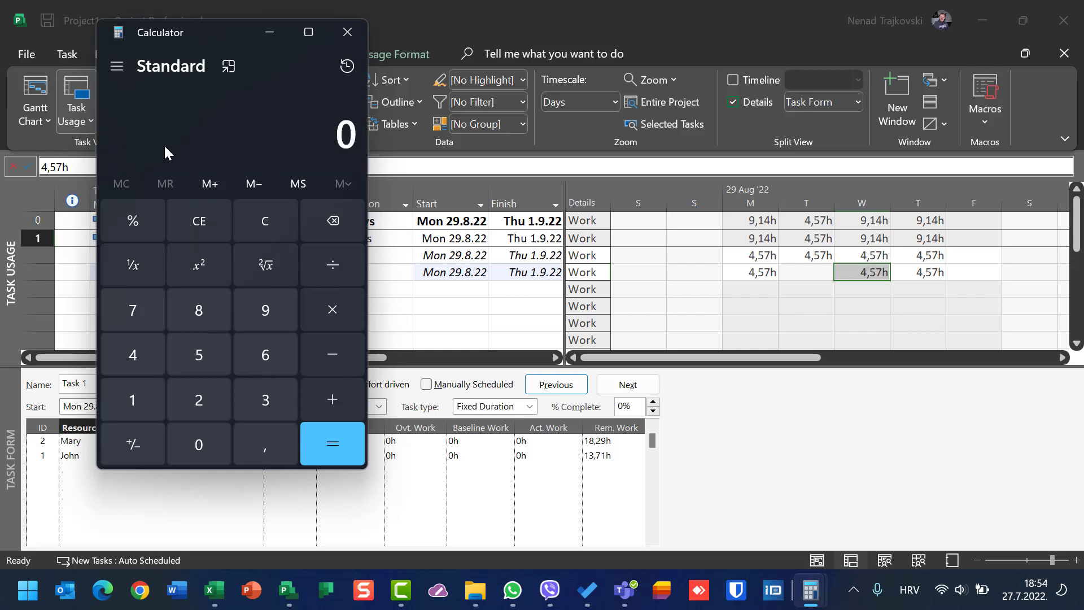
pyautogui.write('4,57')
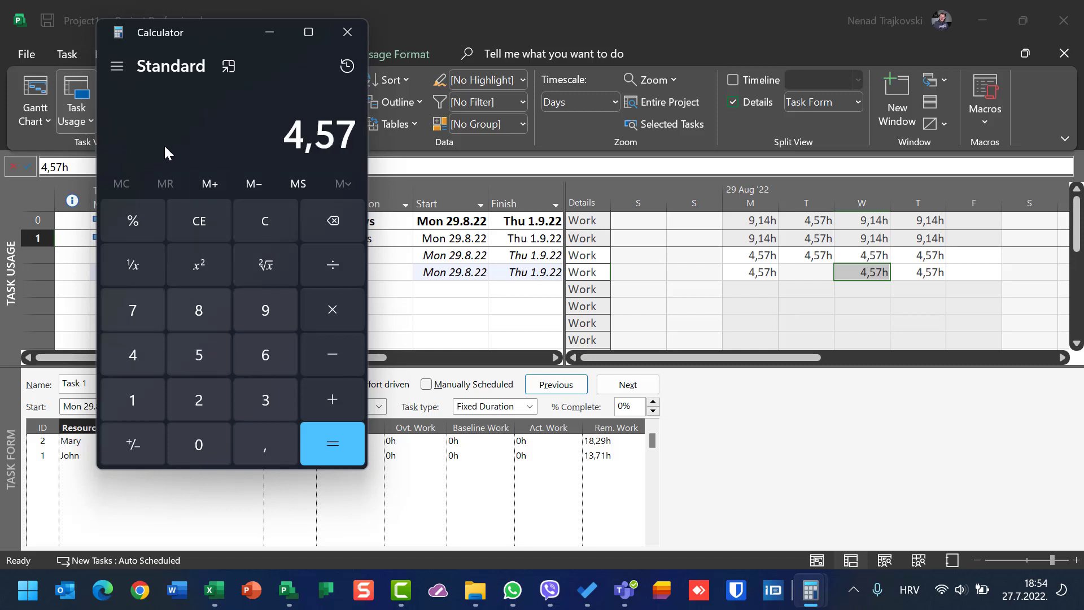
pyautogui.press('*')
pyautogui.write('7')
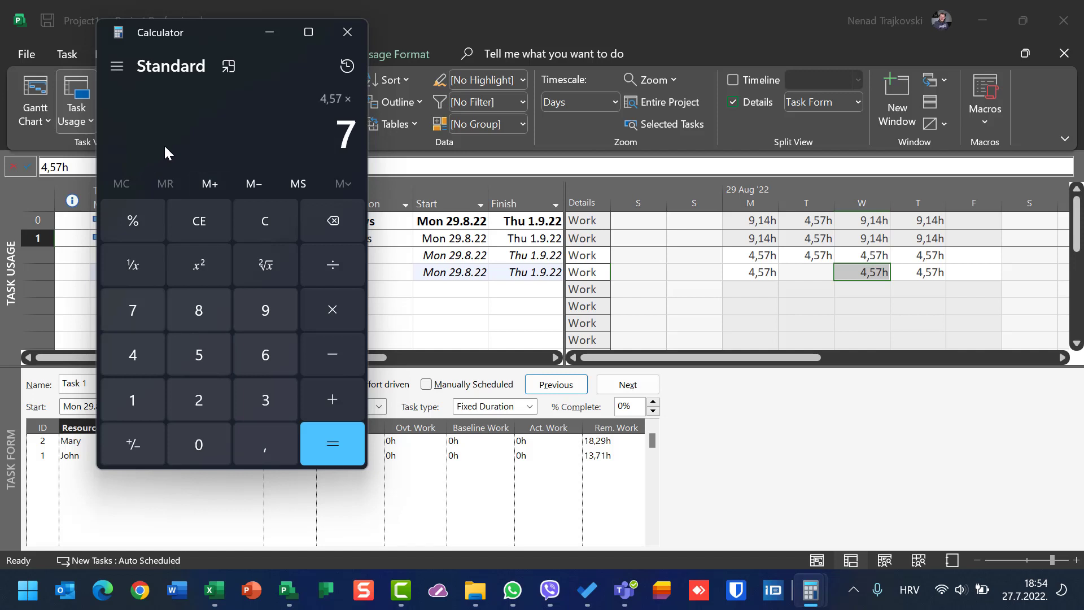
pyautogui.press('Return')
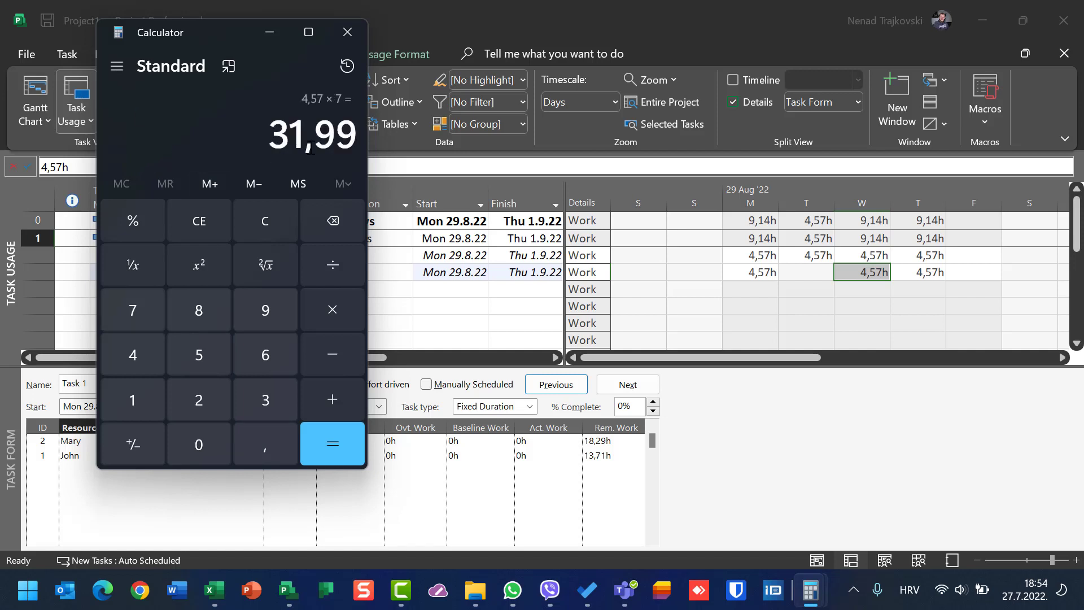
pyautogui.click(357, 36)
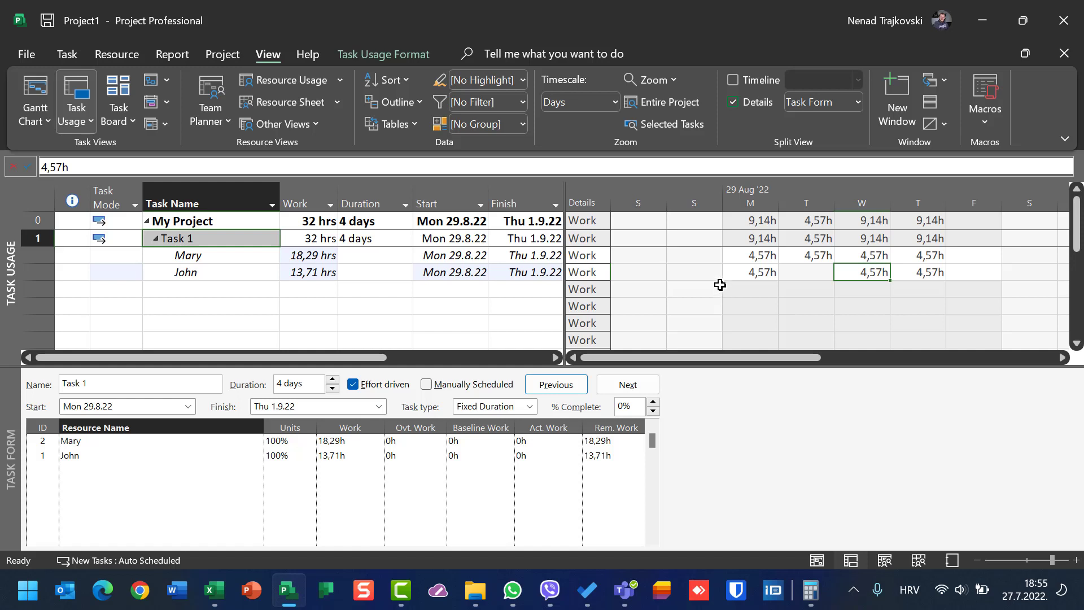
# Undo the recent assignment changes on Task 1 until it has no resources assigned.
pyautogui.hotkey('ctrl', 'z')
pyautogui.hotkey('ctrl', 'z')
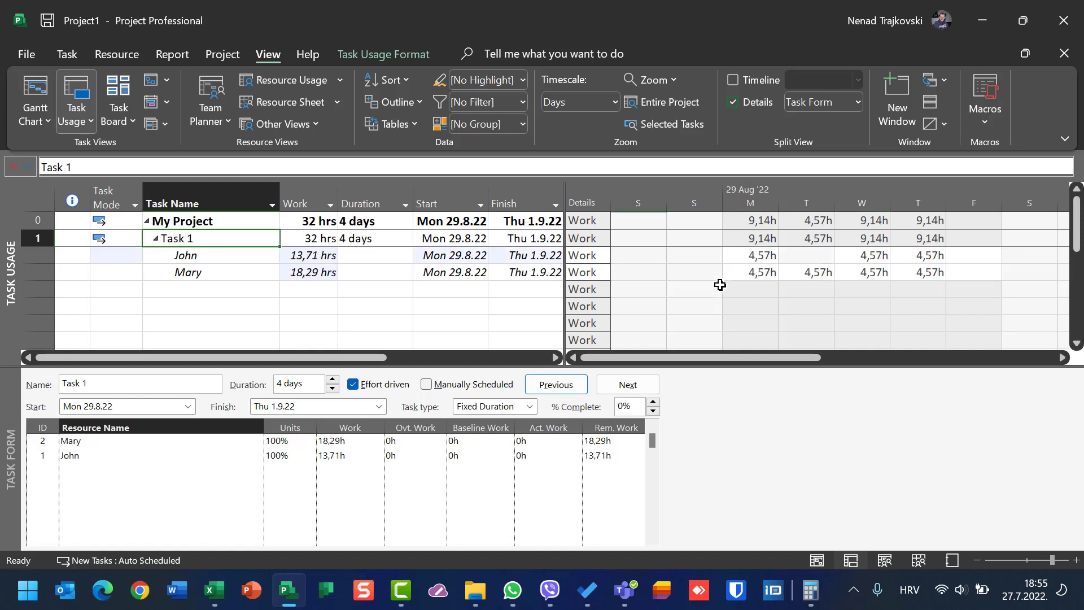
pyautogui.hotkey('ctrl', 'z')
pyautogui.hotkey('ctrl', 'z')
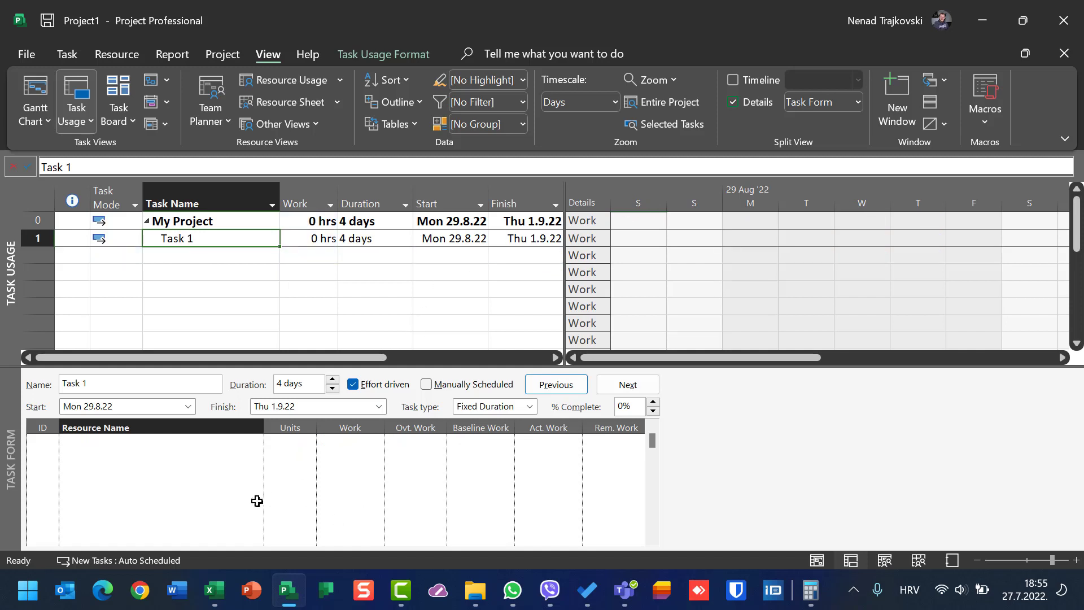
# Assign resource 1 as the first resource on the effort-driven Task 1 and apply the change.
pyautogui.click(248, 441)
pyautogui.click(256, 440)
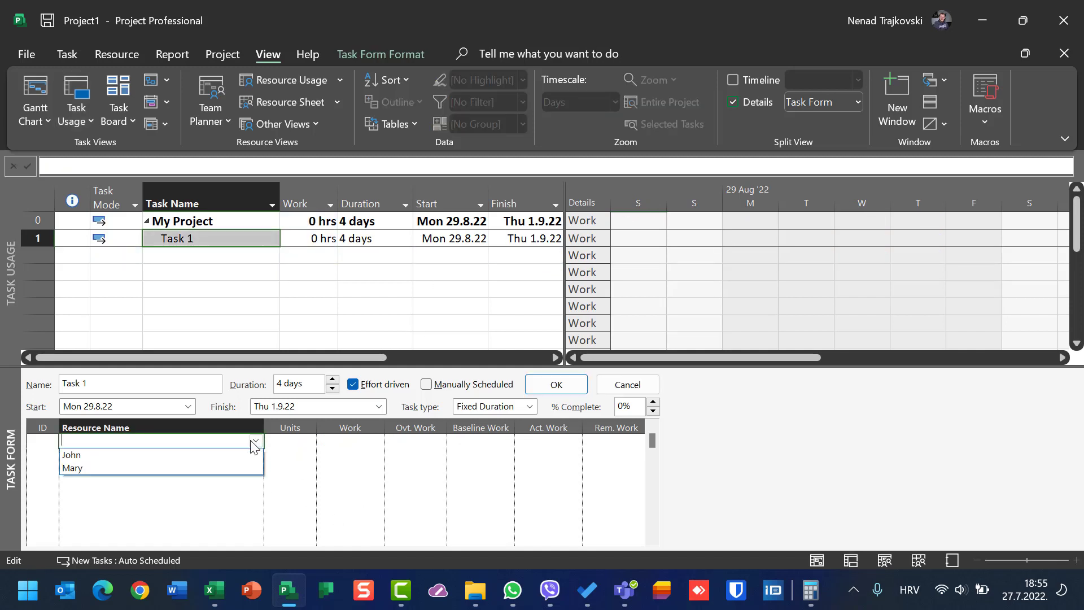
pyautogui.click(221, 459)
pyautogui.click(555, 385)
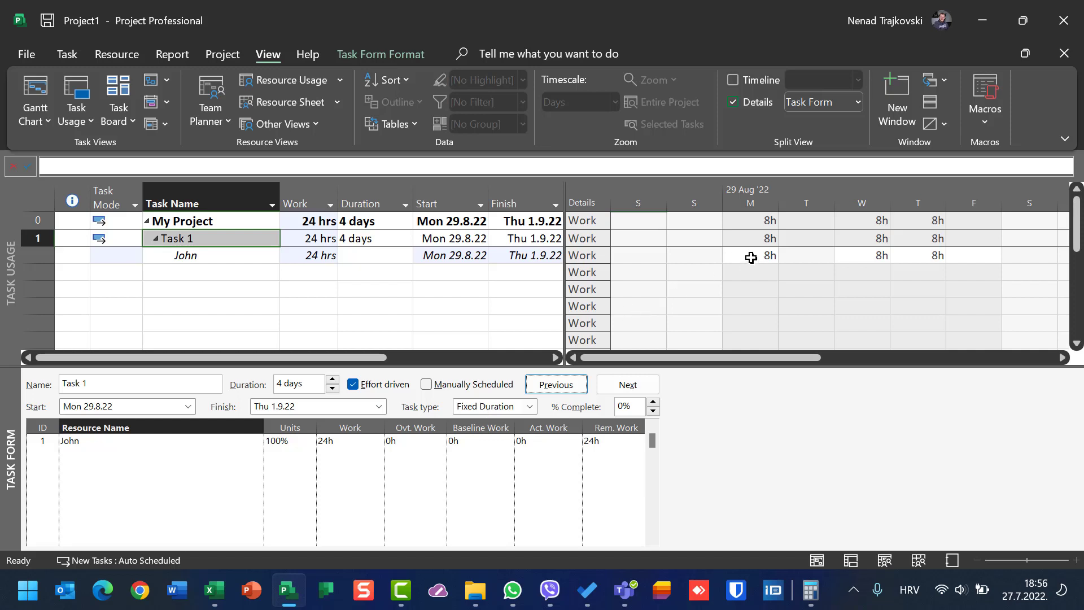
# Add resource 2 to Task 1 as a second assignment after resource 1 and apply it.
pyautogui.click(245, 452)
pyautogui.click(256, 455)
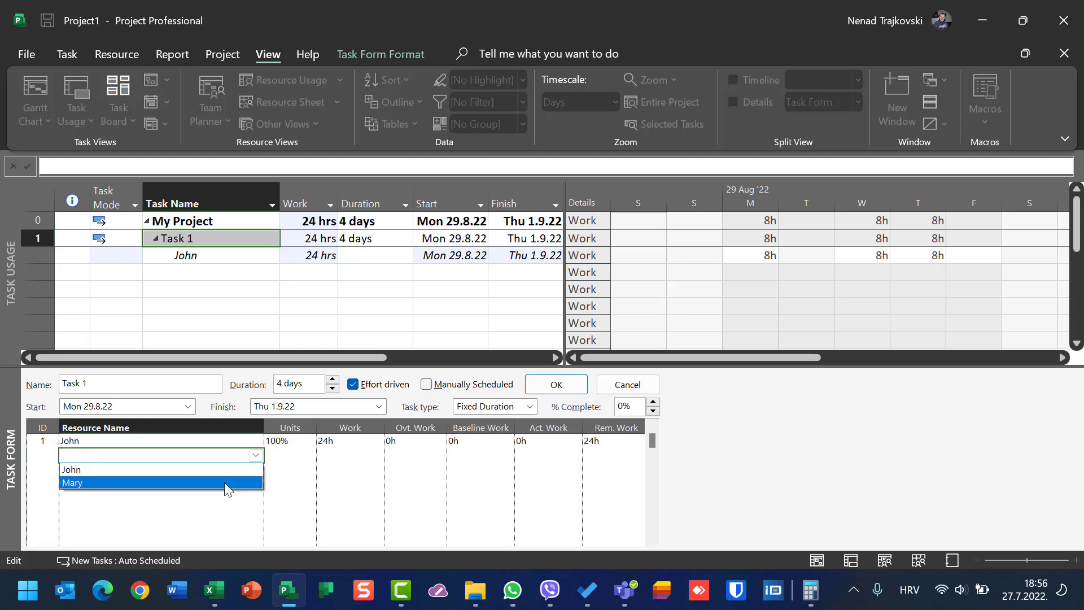
pyautogui.click(226, 483)
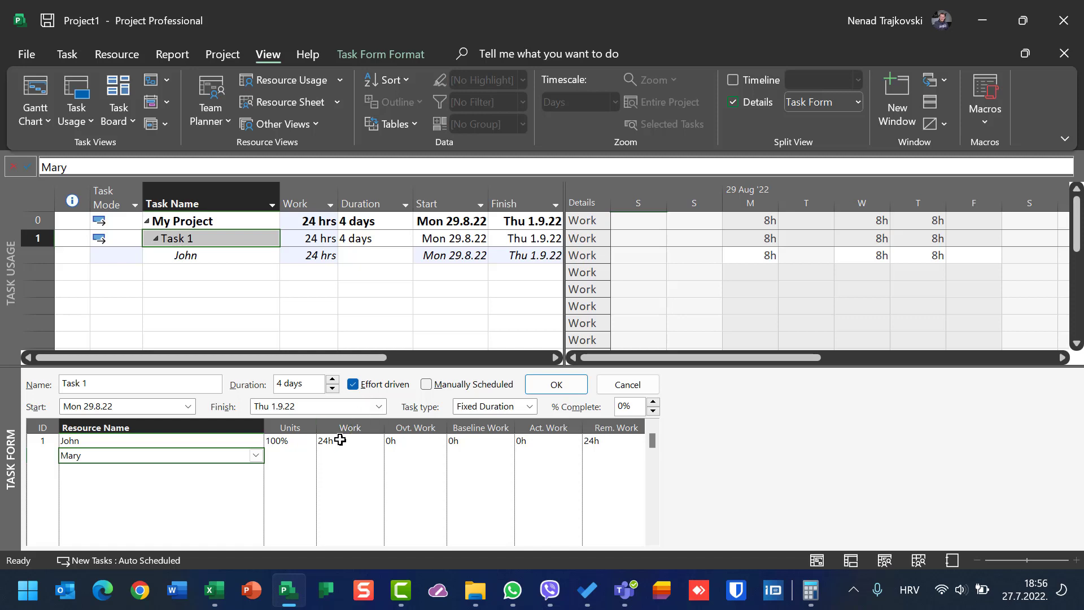
pyautogui.click(566, 387)
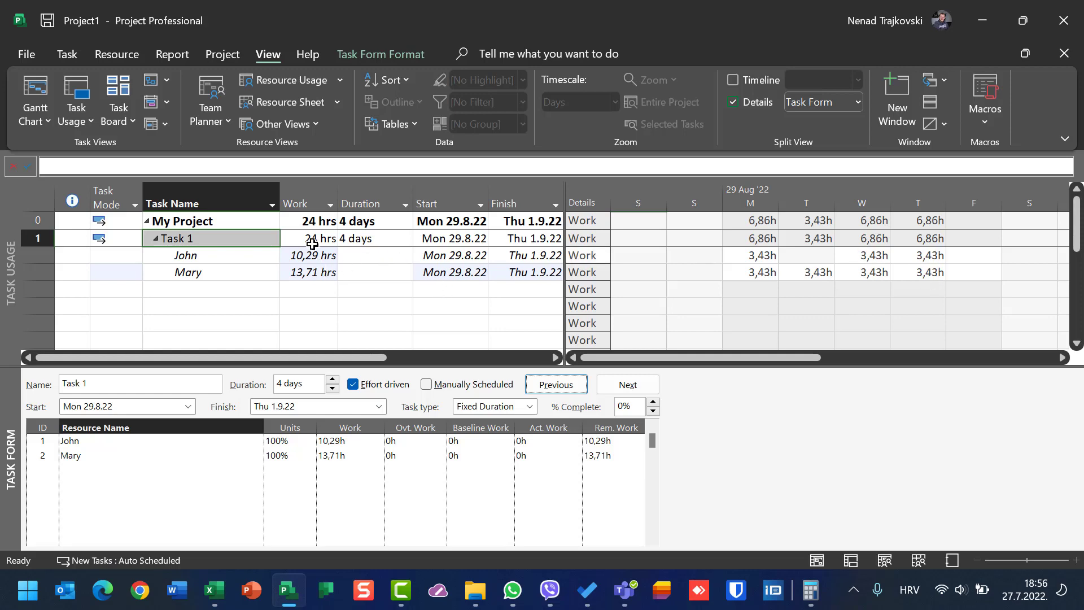
# Switch to Calculator and divide the task's 24 work hours by 7.
pyautogui.click(810, 590)
pyautogui.write('24')
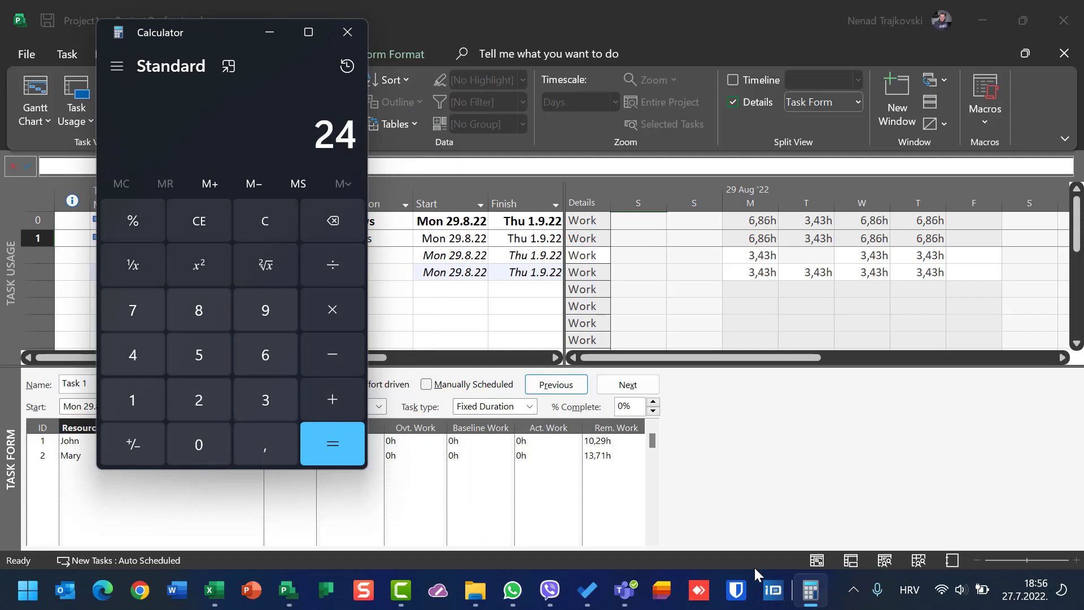
pyautogui.press('/')
pyautogui.write('7')
pyautogui.press('Return')
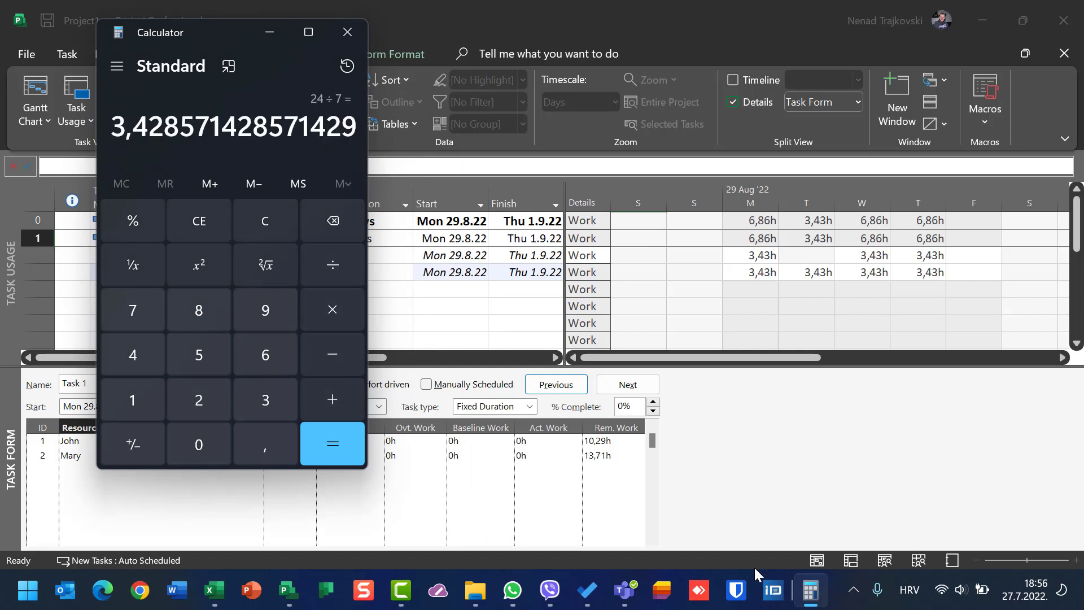
# Clear the calculation, multiply 3,43 by 7 as a cross-check, and close Calculator.
pyautogui.click(258, 225)
pyautogui.write('3,')
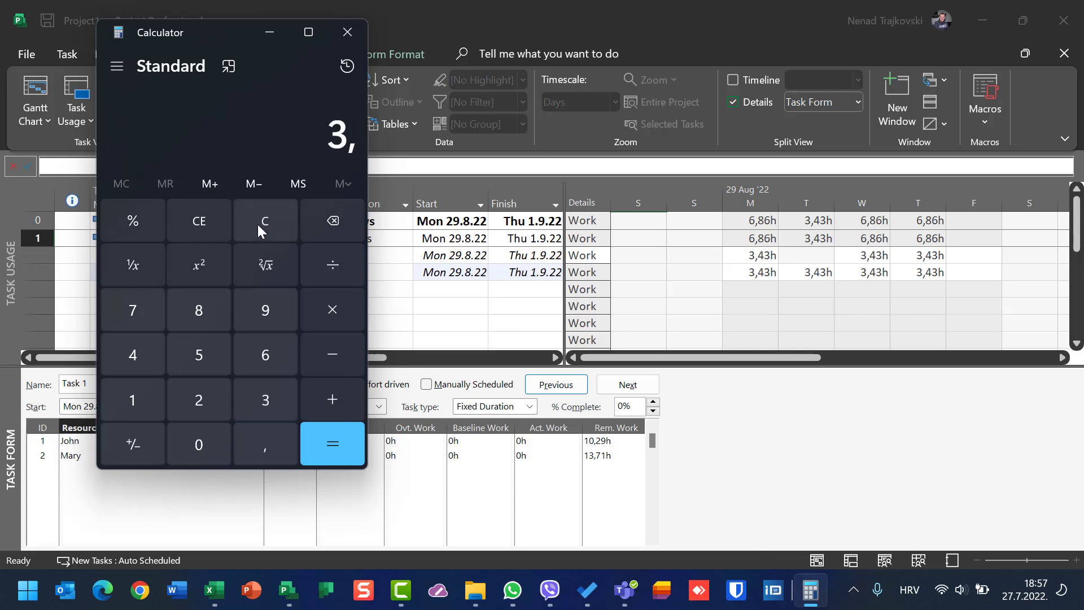
pyautogui.write('43*7')
pyautogui.press('Return')
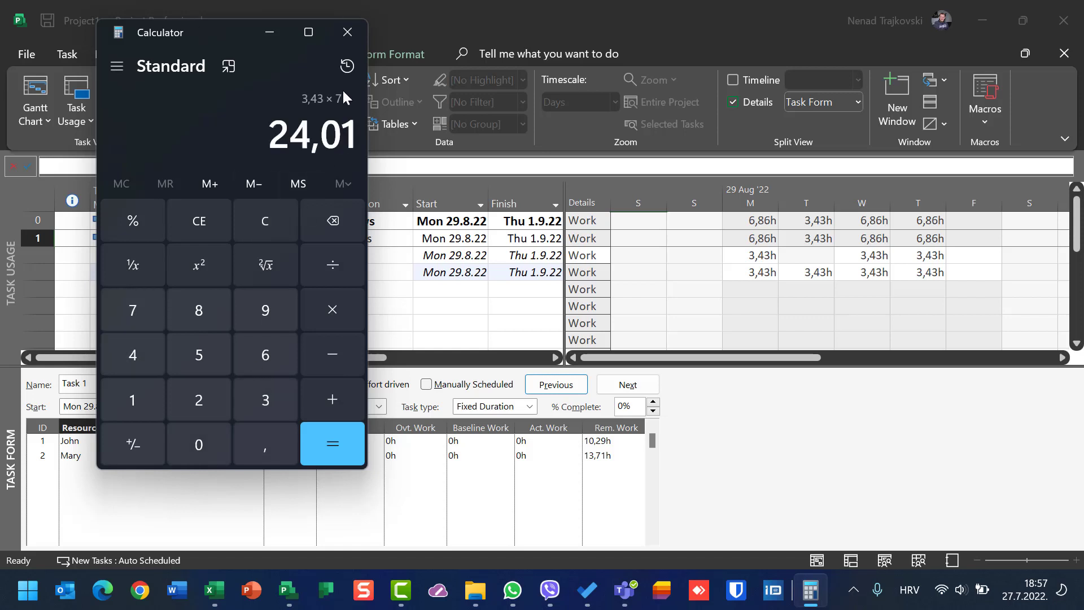
pyautogui.click(347, 32)
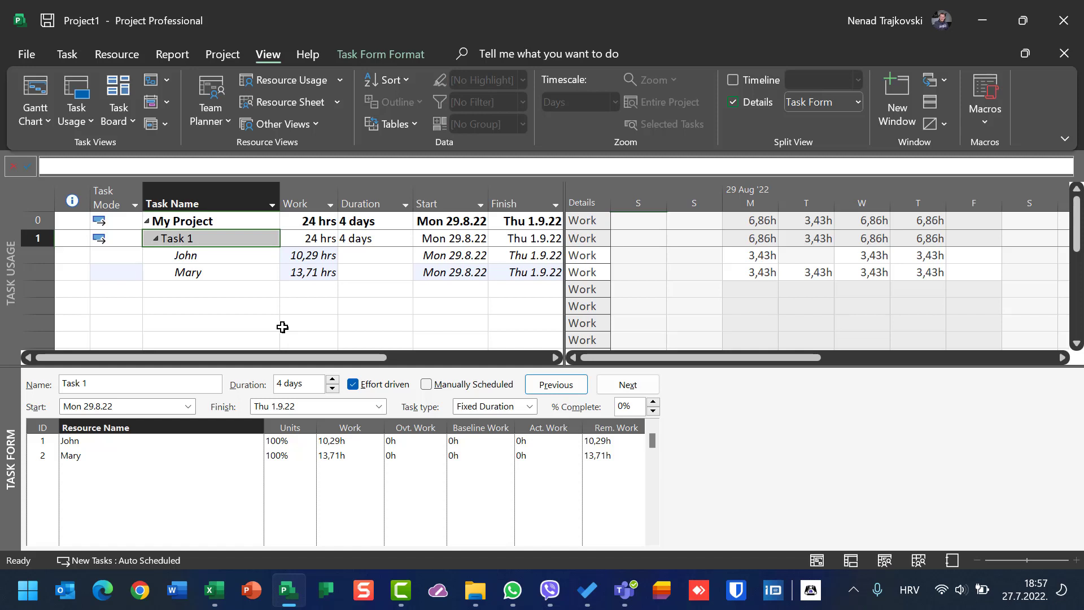
# Clear both resource assignments from Task 1, then assign only resource 2 and apply the change.
pyautogui.press('Delete')
pyautogui.press('Delete')
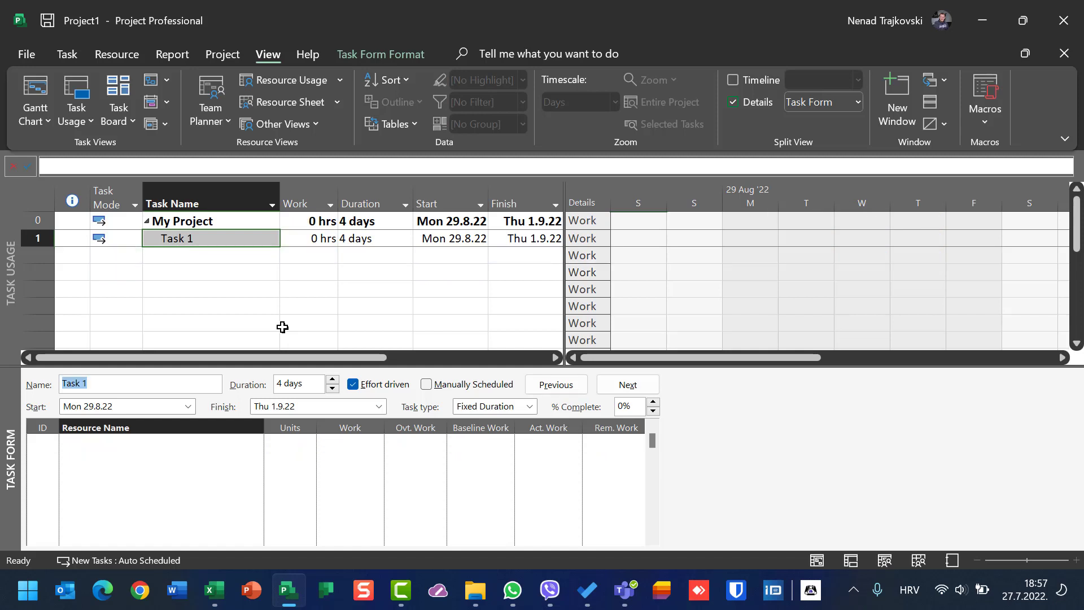
pyautogui.click(254, 445)
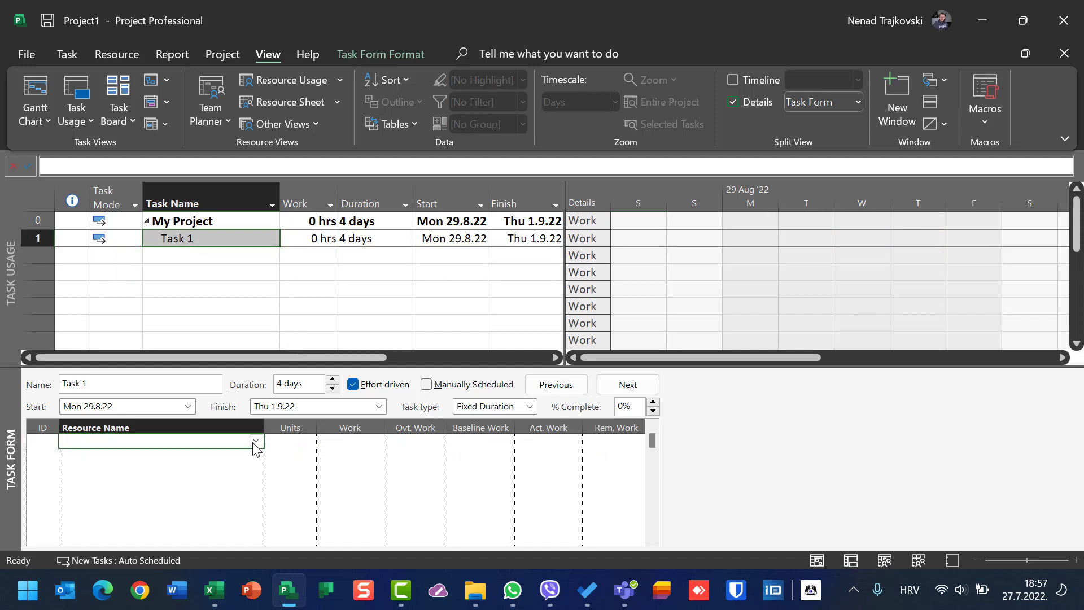
pyautogui.click(256, 442)
pyautogui.click(239, 464)
pyautogui.click(565, 390)
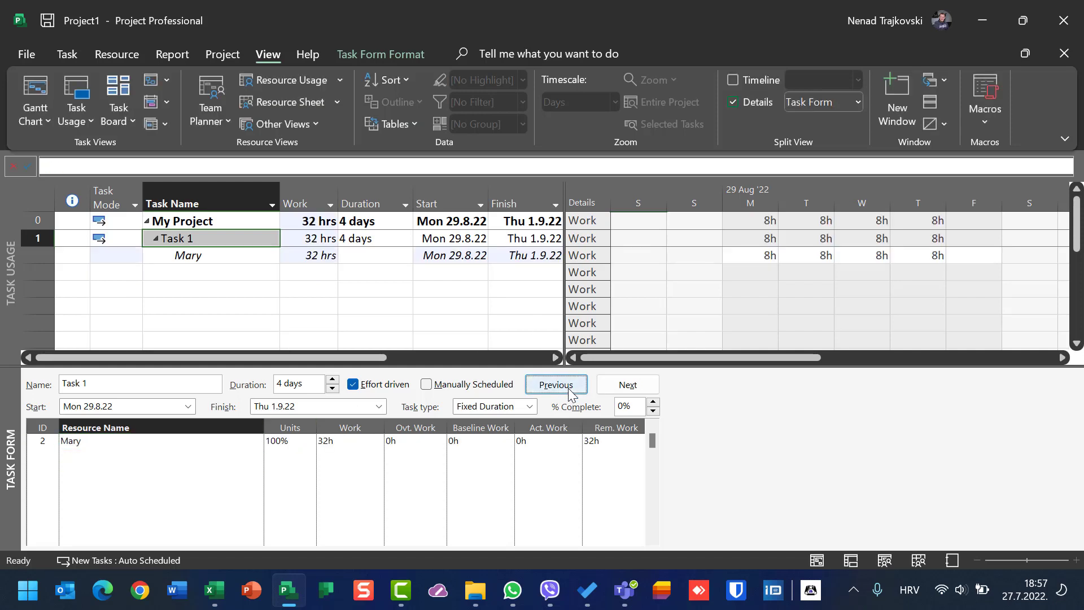
# Add resource 1 to Task 1 as a second assignment after resource 2 and apply it.
pyautogui.click(330, 442)
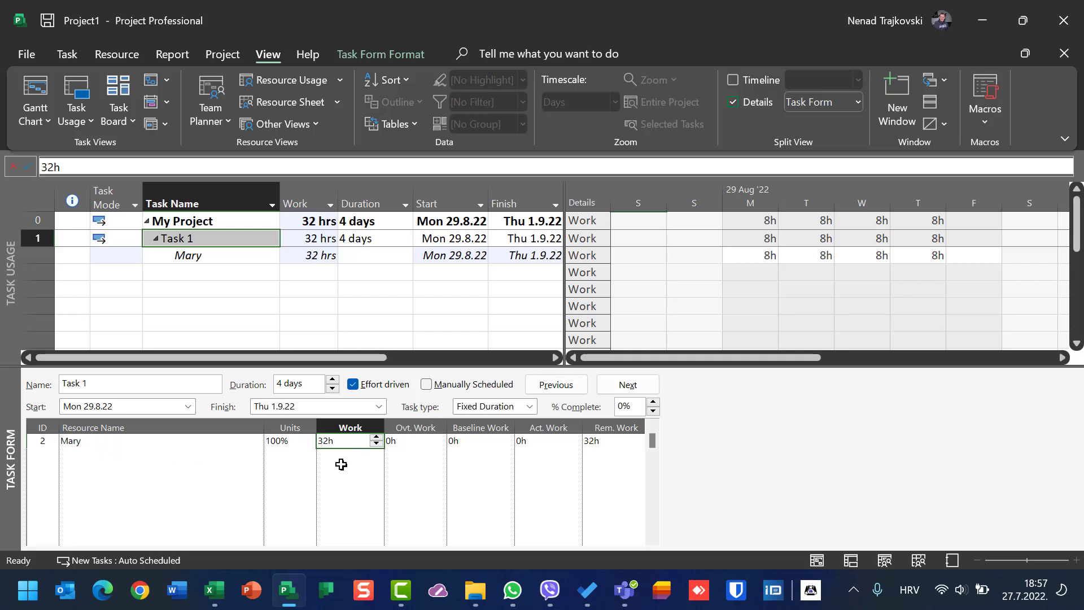
pyautogui.click(257, 457)
pyautogui.click(256, 456)
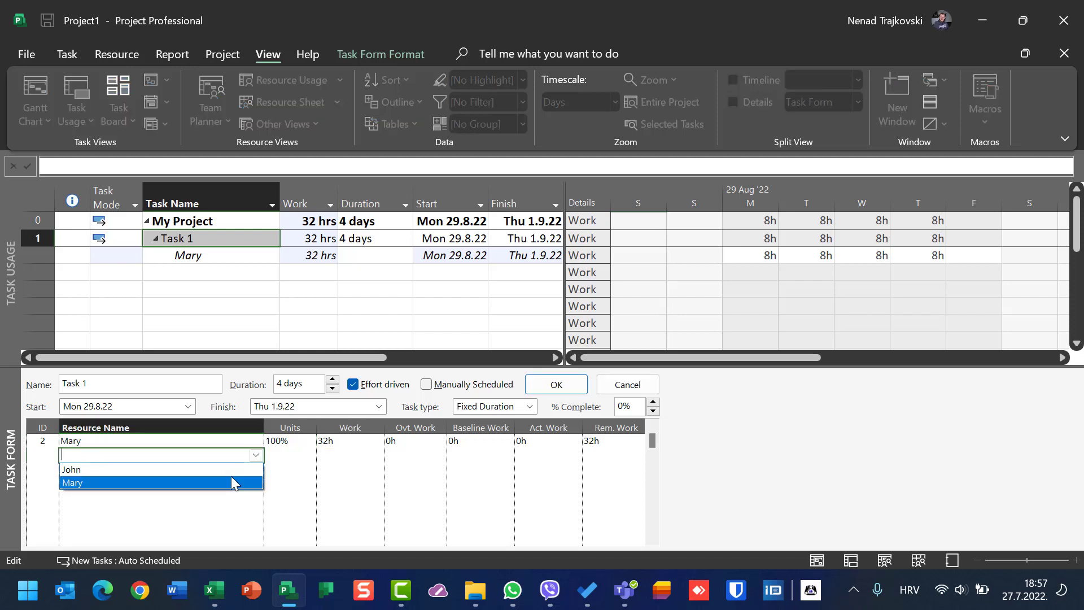
pyautogui.click(232, 468)
pyautogui.click(569, 388)
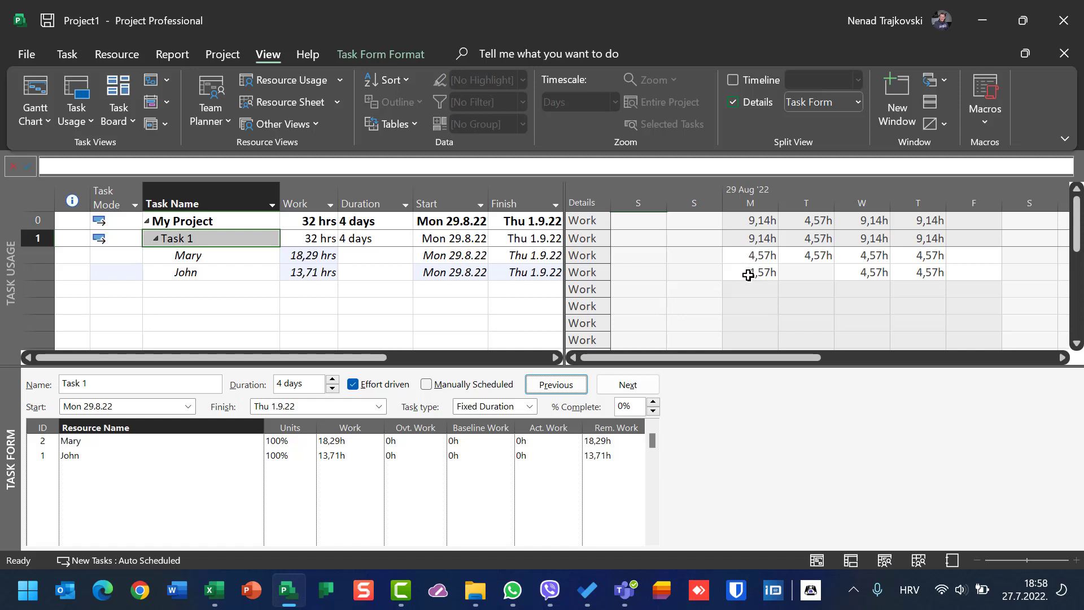
# Undo both resource assignments on Task 1, then assign only resource 1 and apply the change.
pyautogui.hotkey('ctrl', 'z')
pyautogui.hotkey('ctrl', 'z')
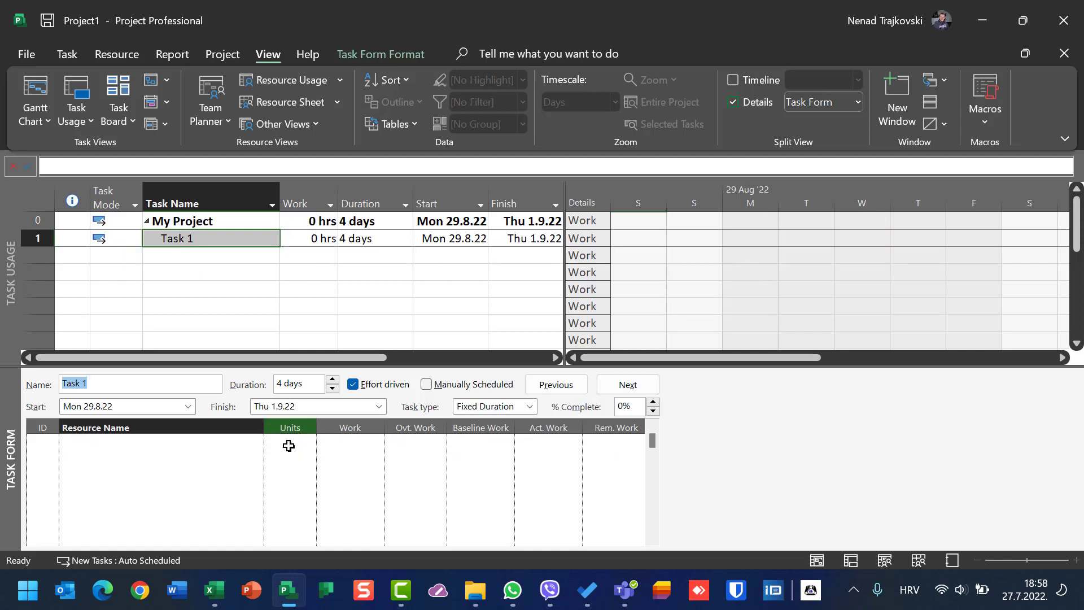
pyautogui.click(255, 446)
pyautogui.click(256, 441)
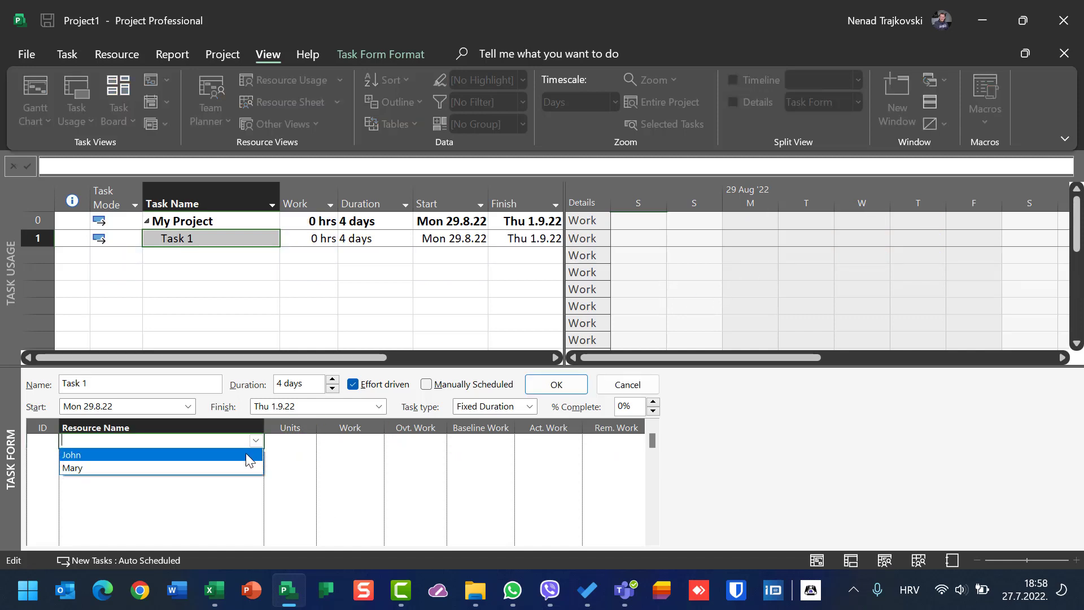
pyautogui.click(246, 453)
pyautogui.click(539, 382)
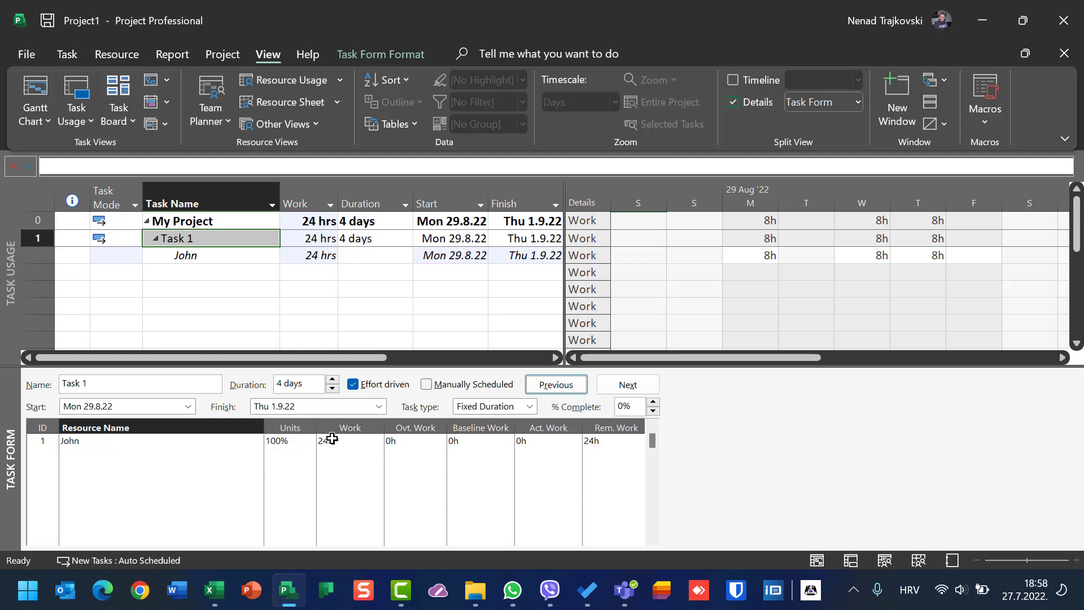
# Assign resource 2 to Task 1 as the second resource below resource 1 and apply the assignment.
pyautogui.click(247, 455)
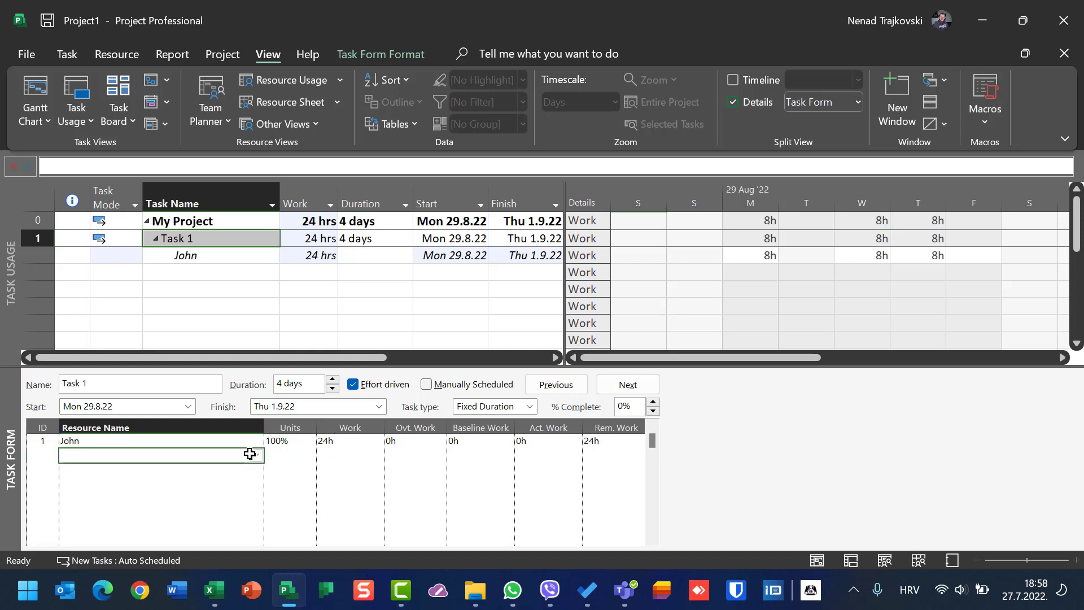
pyautogui.click(256, 456)
pyautogui.click(238, 481)
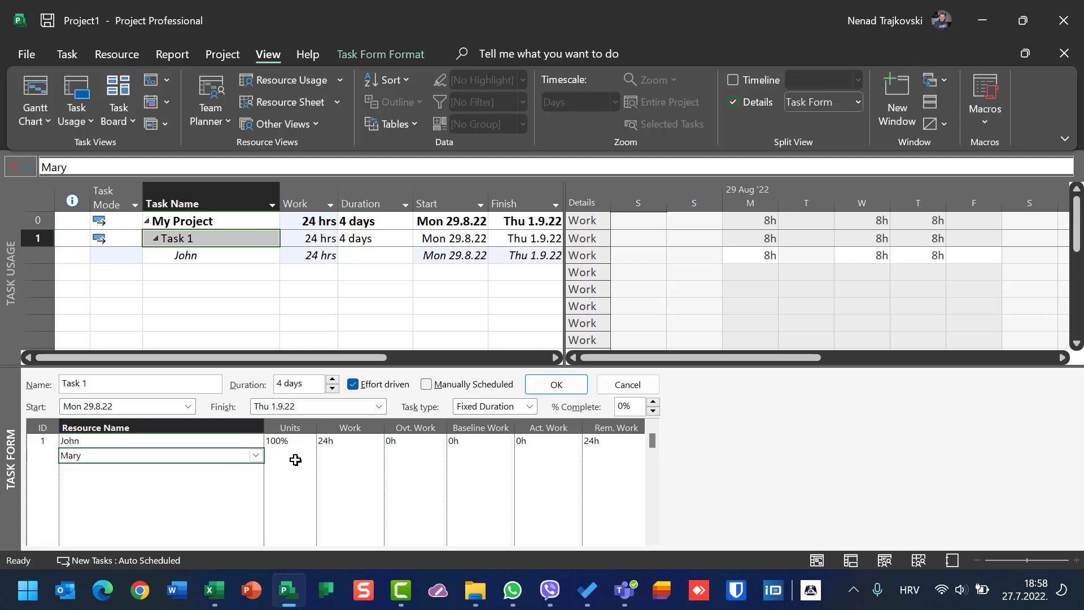
pyautogui.click(555, 384)
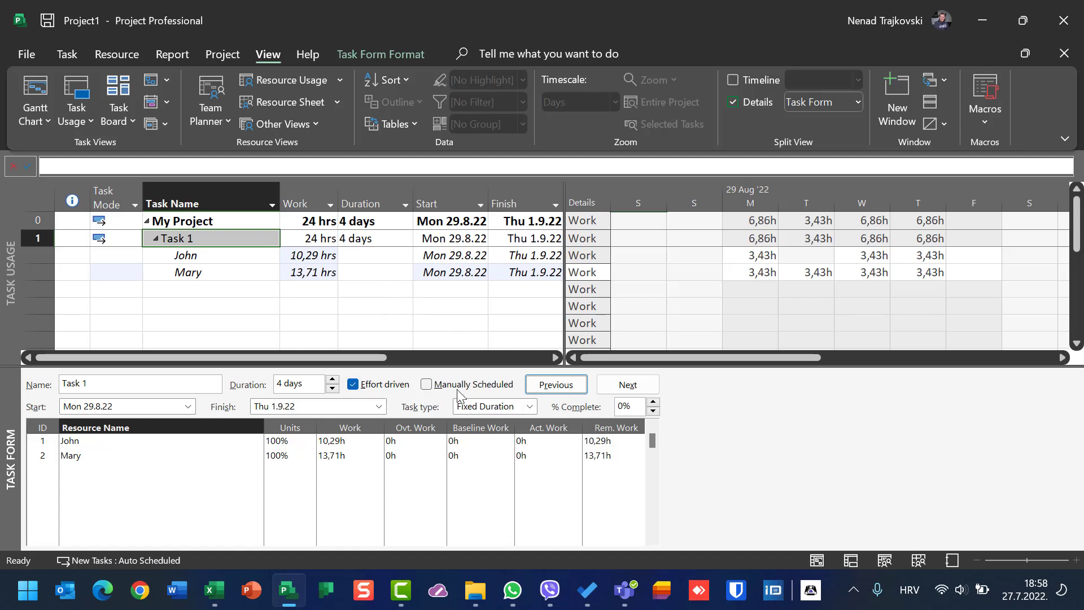
# Open the task type choices for Task 1.
pyautogui.click(477, 408)
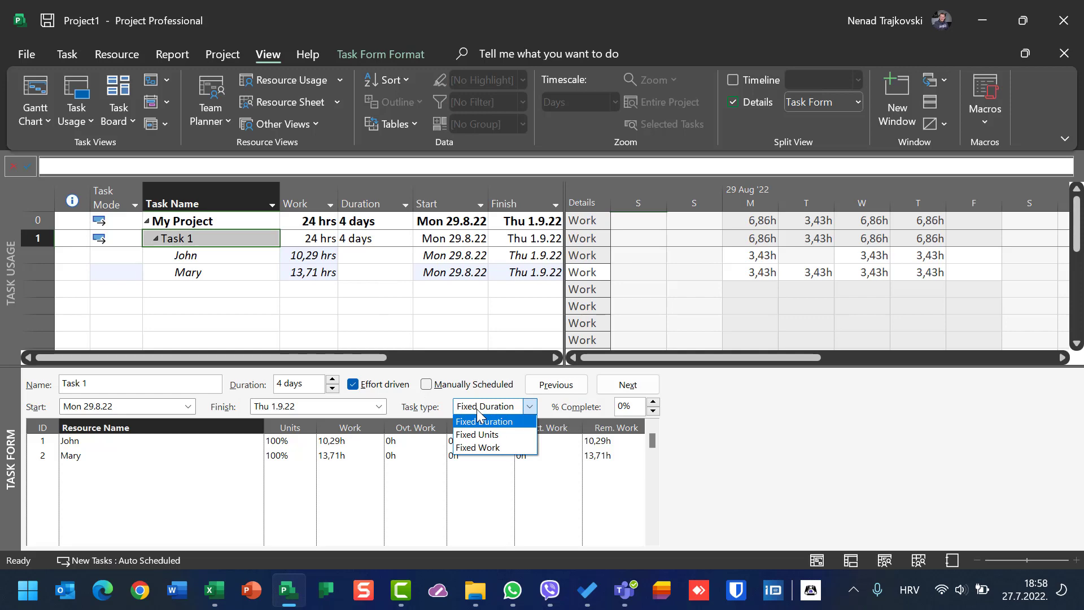